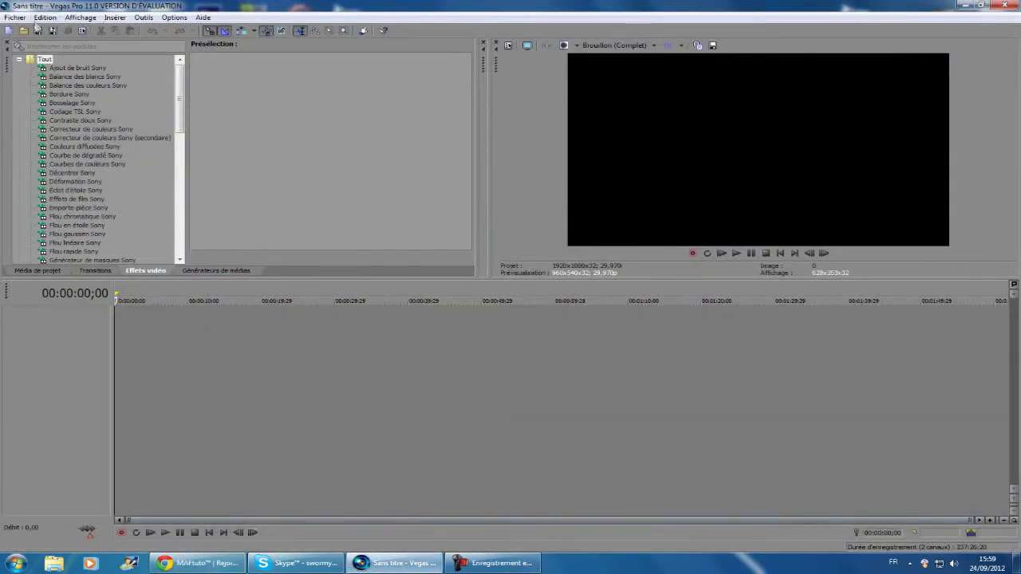
# Step: Open the "WTF !!!!" video from the desktop so that it is placed on the timeline
pyautogui.click(24, 30)
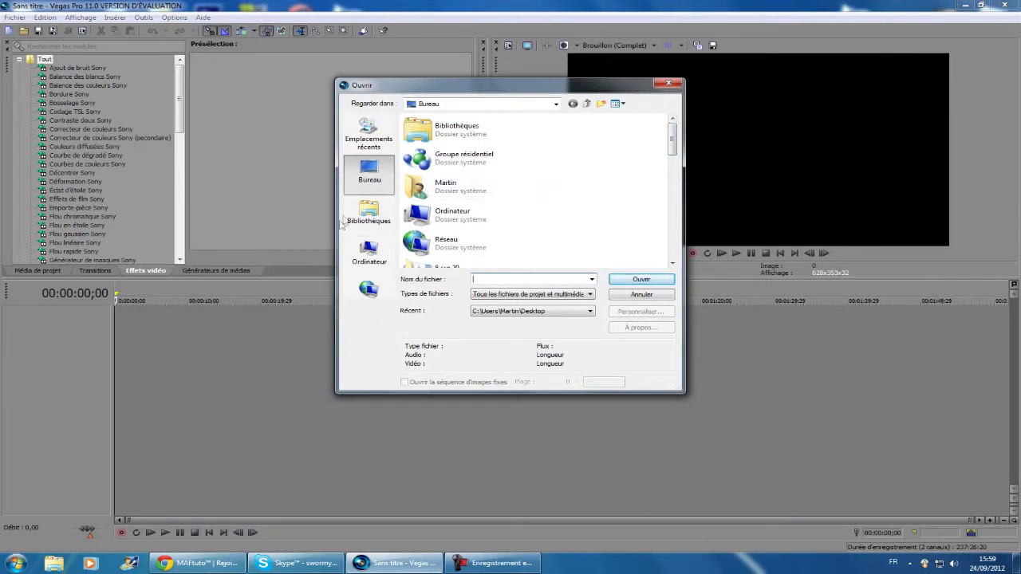
pyautogui.click(369, 212)
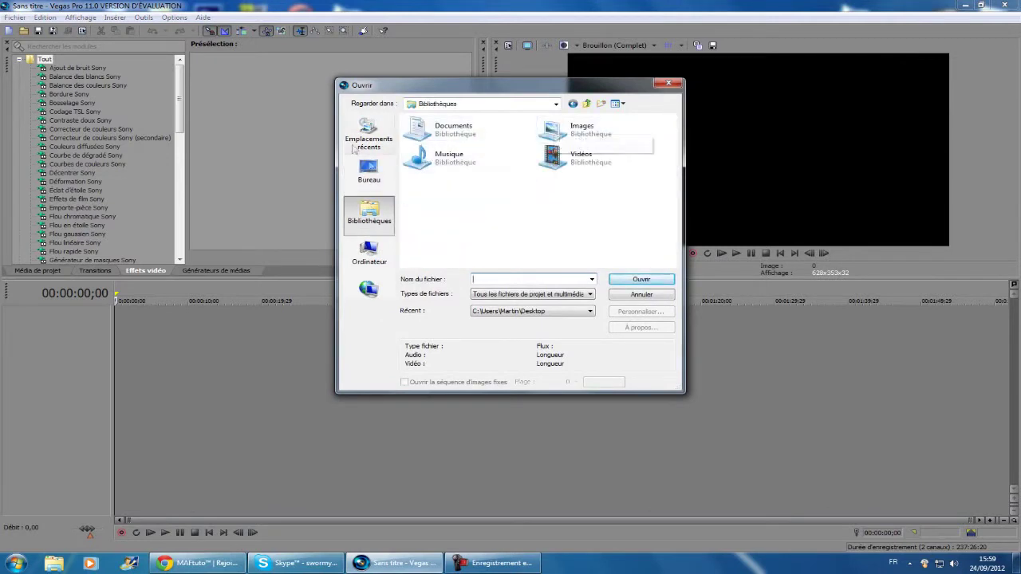
pyautogui.click(368, 171)
pyautogui.moveTo(672, 132); pyautogui.dragTo(666, 289)
pyautogui.click(442, 254)
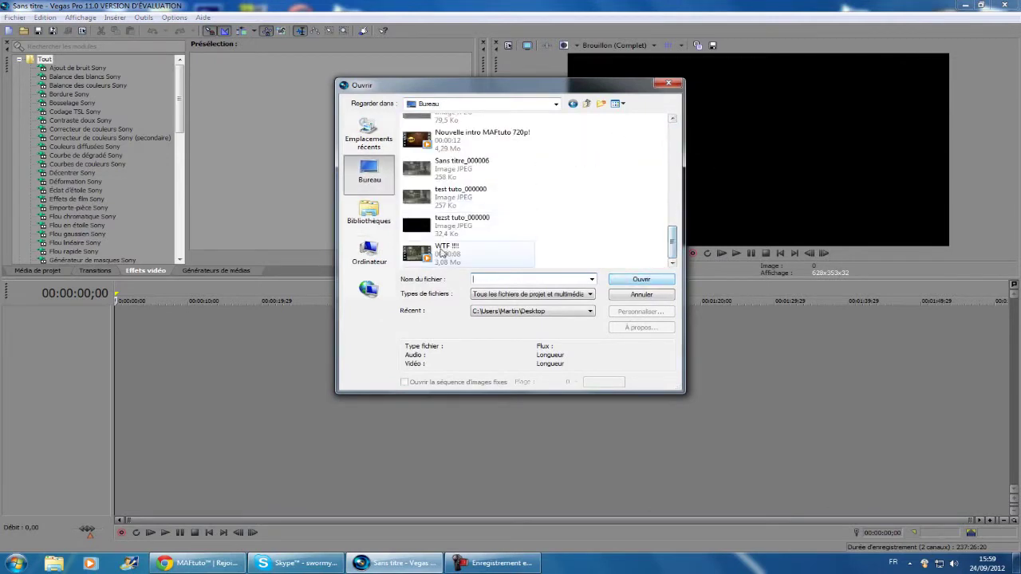
pyautogui.click(641, 280)
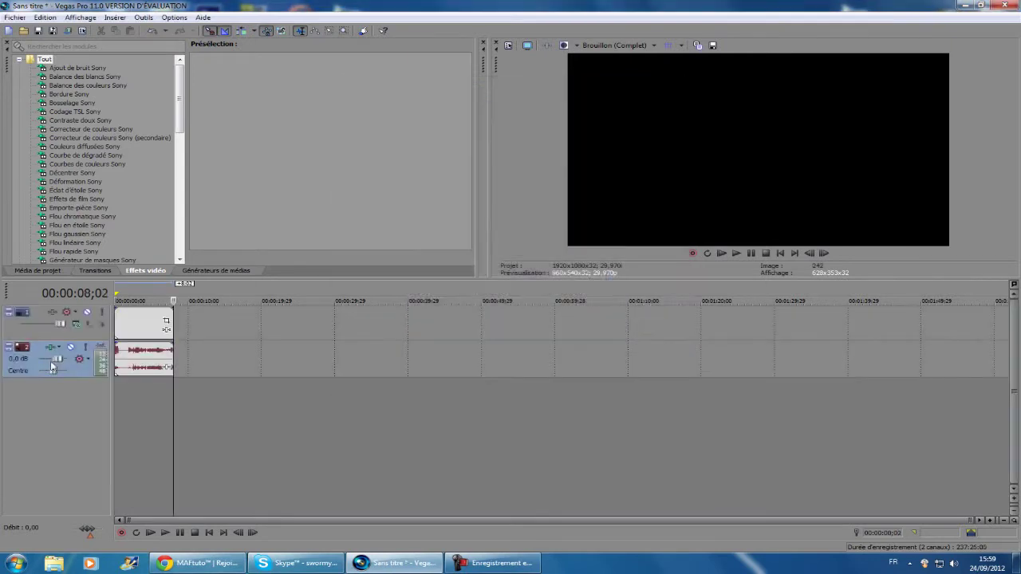
# Step: Play the clip from its beginning, lower the audio track's volume to -Inf., and return the playback cursor to the start
pyautogui.click(120, 321)
pyautogui.click(734, 256)
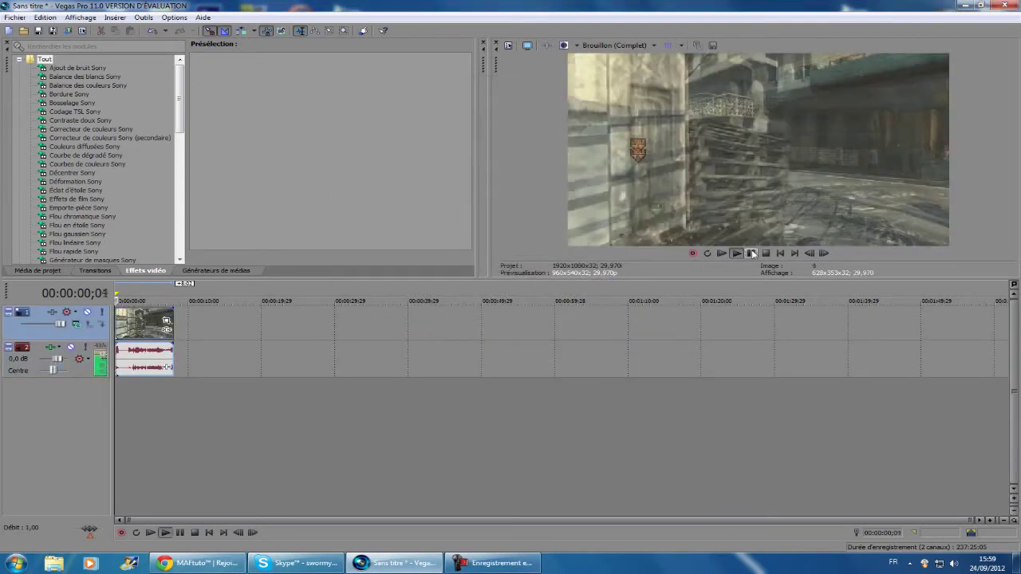
pyautogui.moveTo(56, 360); pyautogui.dragTo(36, 361)
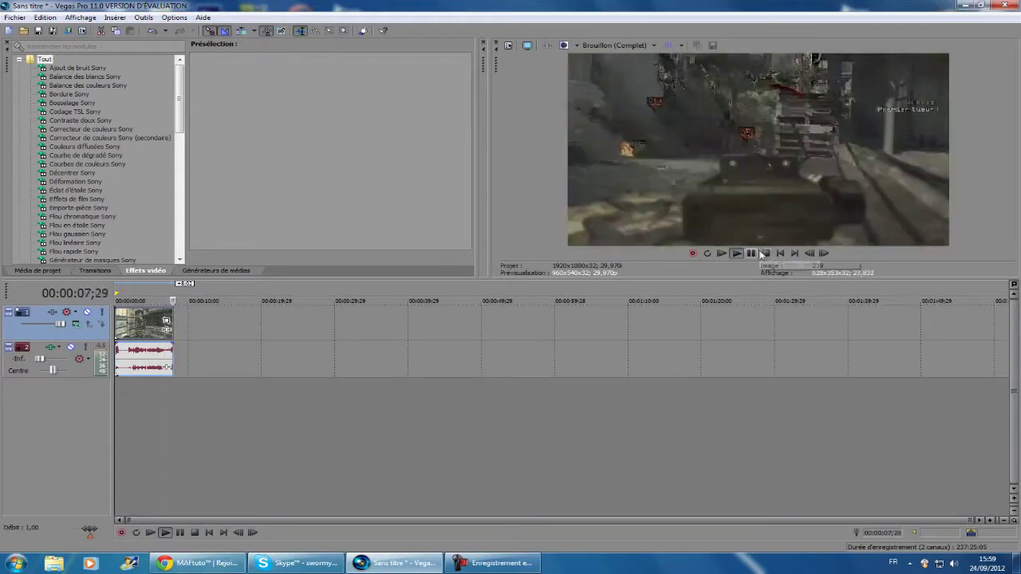
pyautogui.click(779, 253)
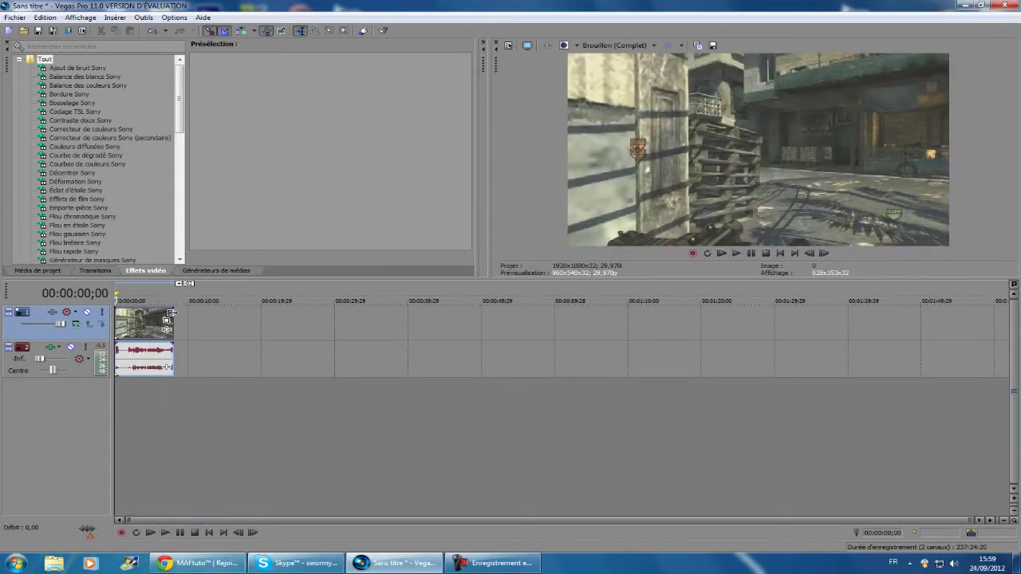
# Step: Try splitting the clip at 00:00:00;22, move the cursor along the second piece, and undo the split
pyautogui.click(124, 323)
pyautogui.click(138, 322)
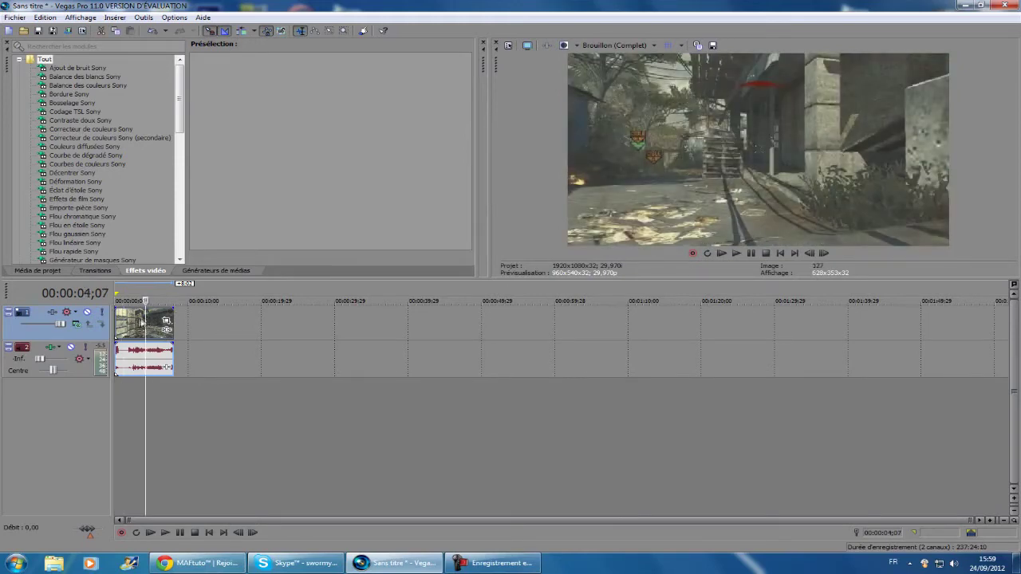
pyautogui.click(147, 322)
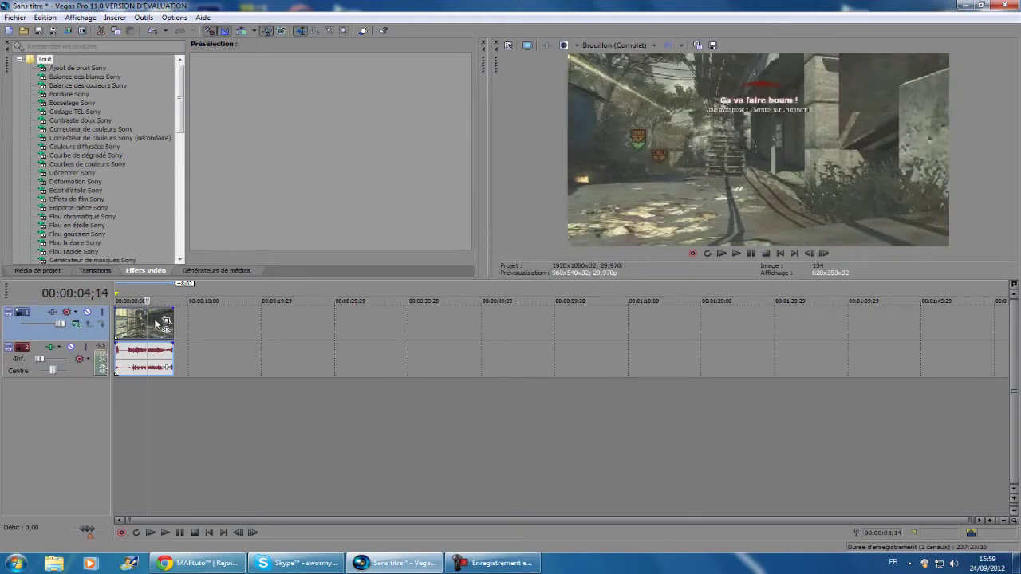
pyautogui.click(120, 322)
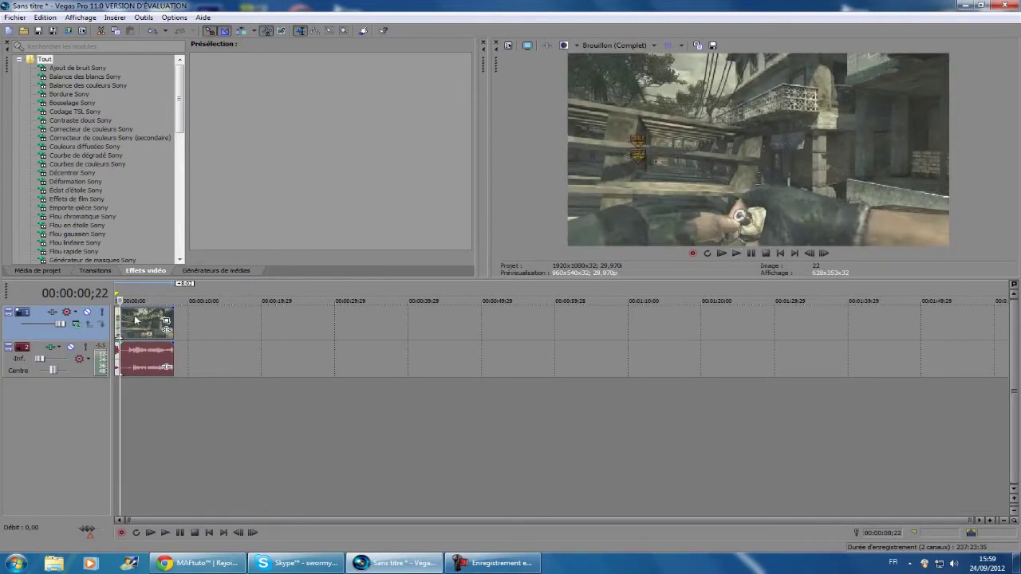
pyautogui.scroll(10, 235, 354)
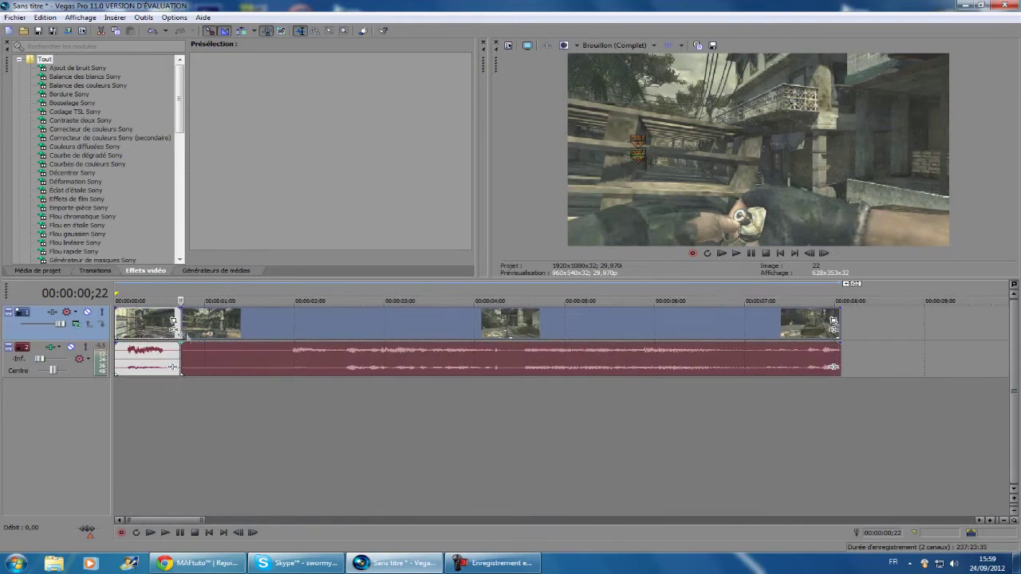
pyautogui.click(189, 332)
pyautogui.moveTo(189, 332); pyautogui.dragTo(297, 330)
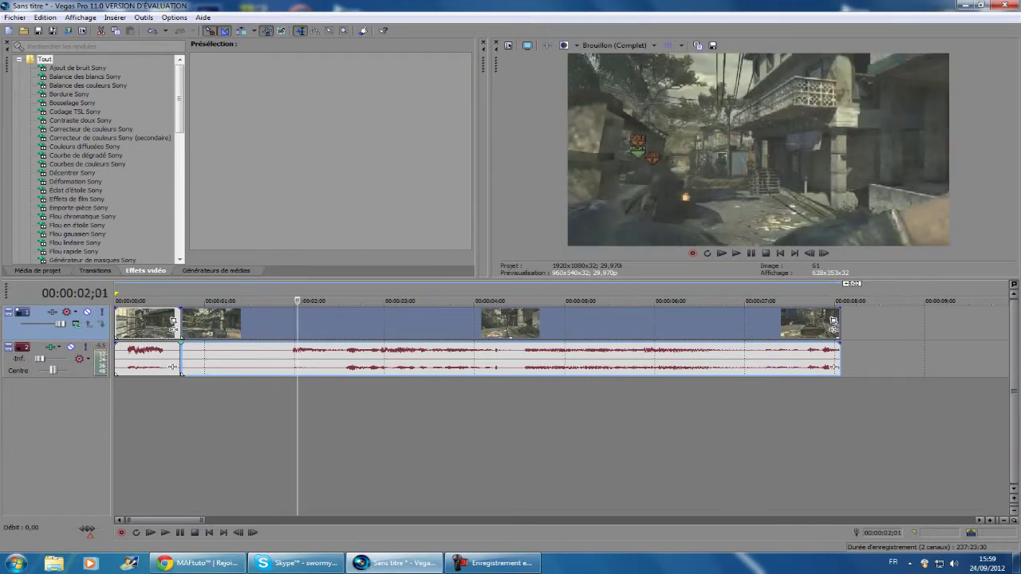
pyautogui.click(152, 31)
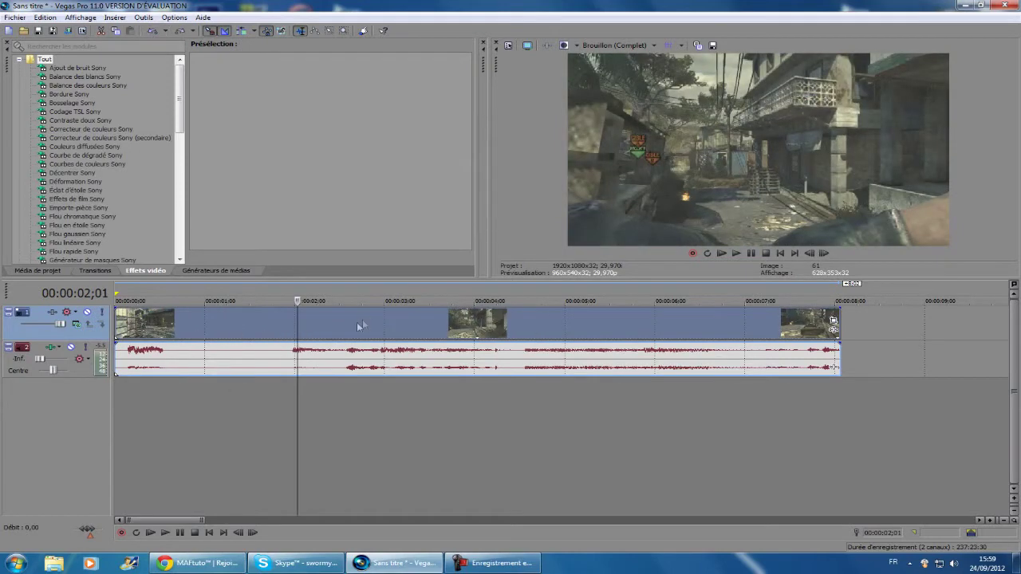
# Step: Split the clip at 00:00:04;13 and again at 00:00:04;16 to isolate the "Ça va faire boum !" moment
pyautogui.press('space')
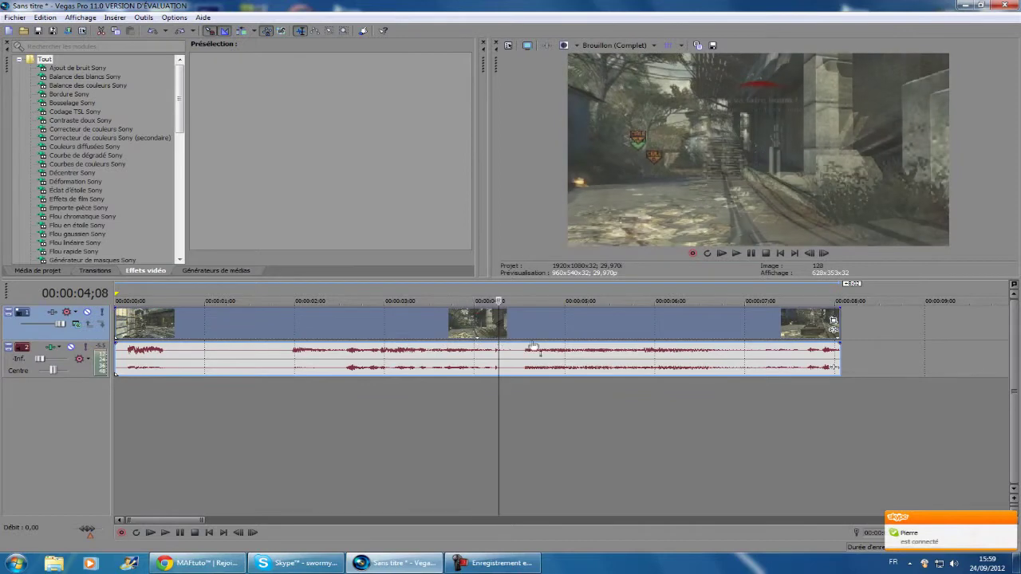
pyautogui.click(514, 336)
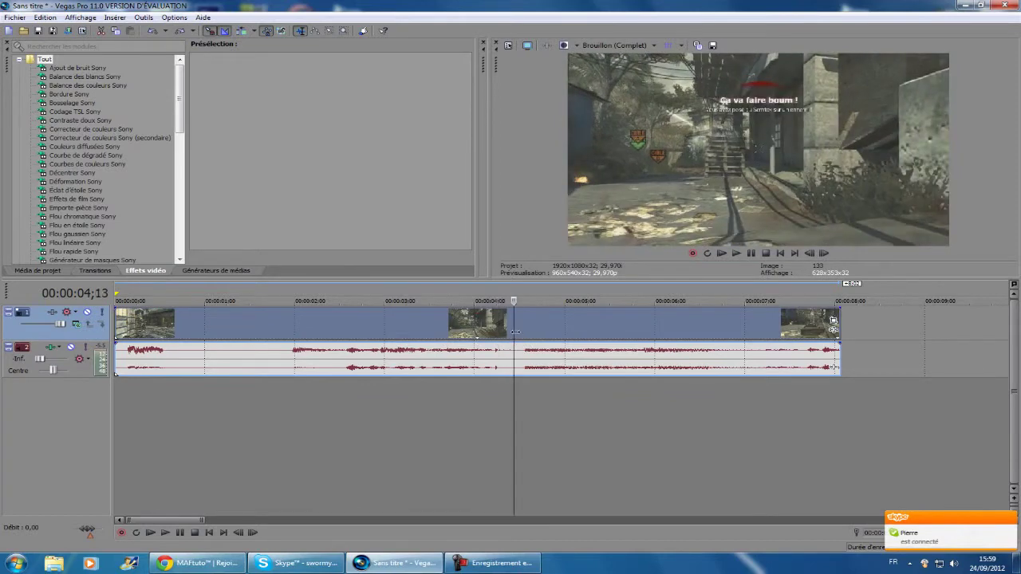
pyautogui.press('s')
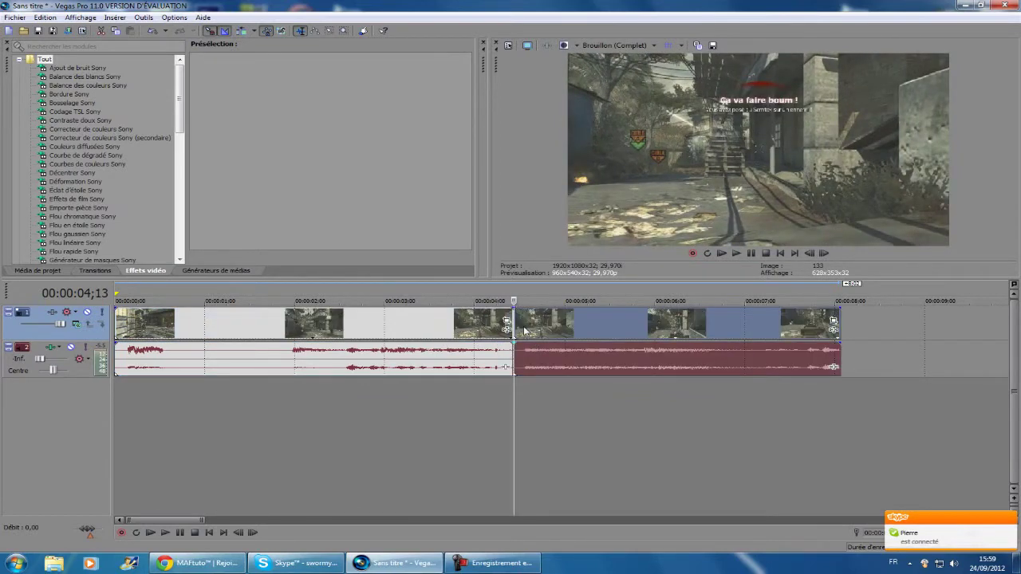
pyautogui.click(523, 330)
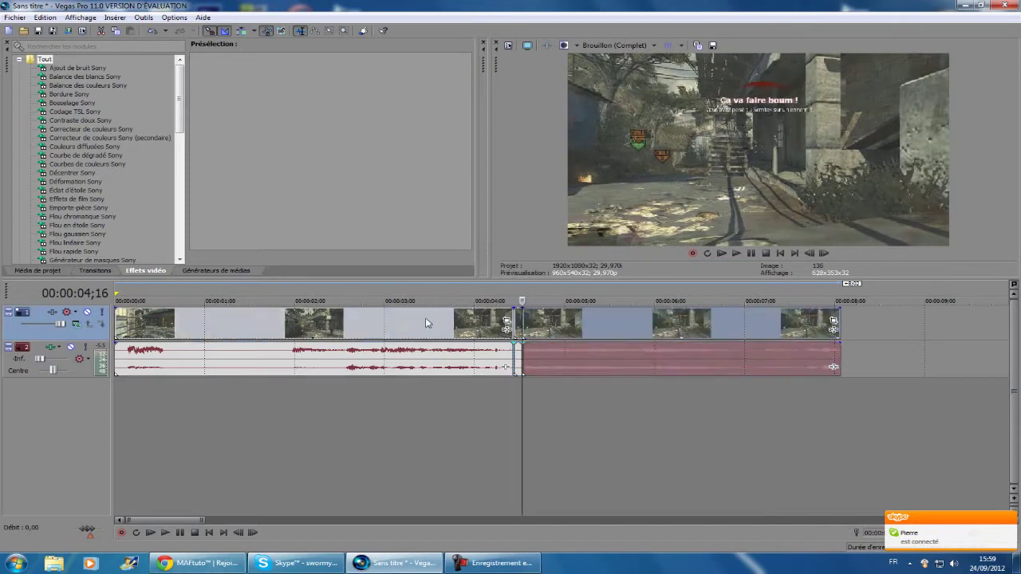
# Step: Delete the long pieces before and after the short isolated fragment on the timeline
pyautogui.rightClick(425, 317)
pyautogui.click(475, 147)
pyautogui.rightClick(614, 323)
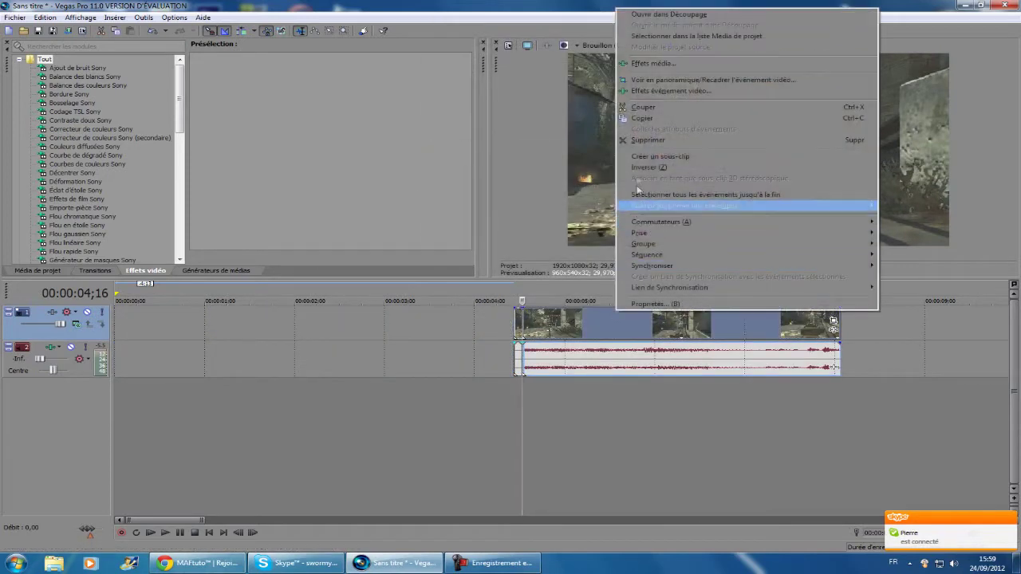
pyautogui.click(629, 144)
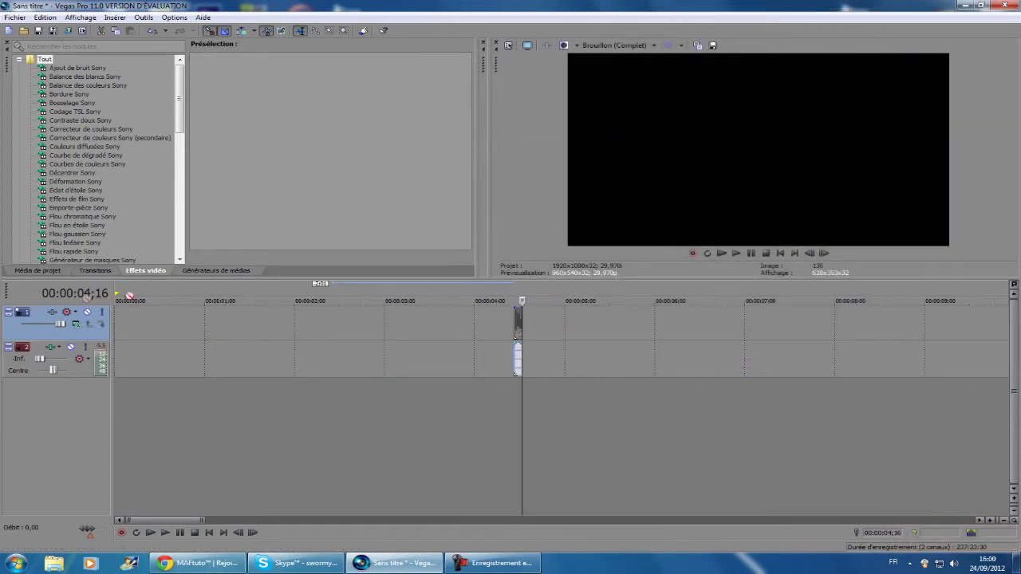
# Step: Move the remaining fragment to the start of the timeline and place the cursor at 00:00:00;00
pyautogui.moveTo(518, 323); pyautogui.dragTo(119, 323)
pyautogui.scroll(-5, 318, 344)
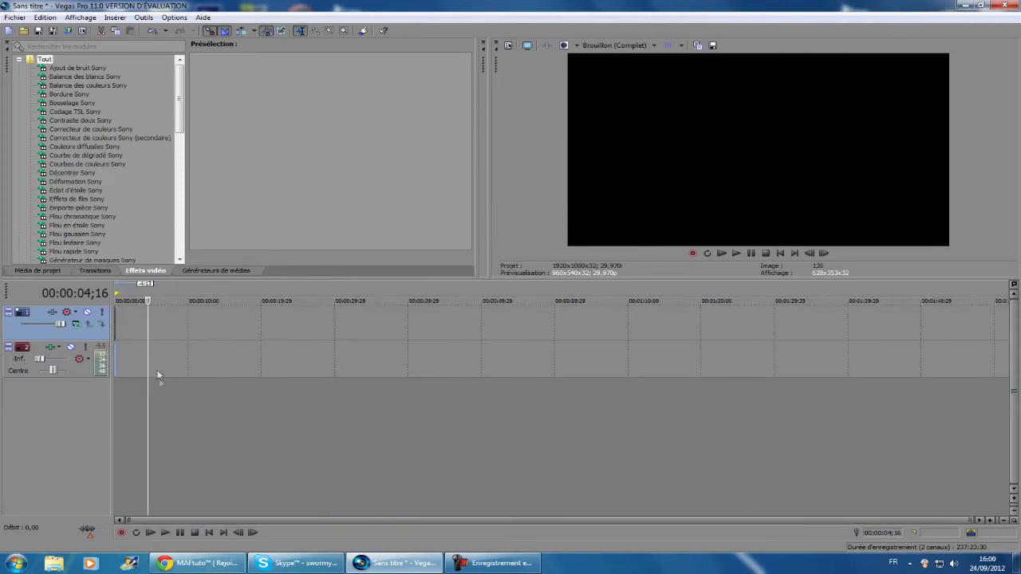
pyautogui.press('Home')
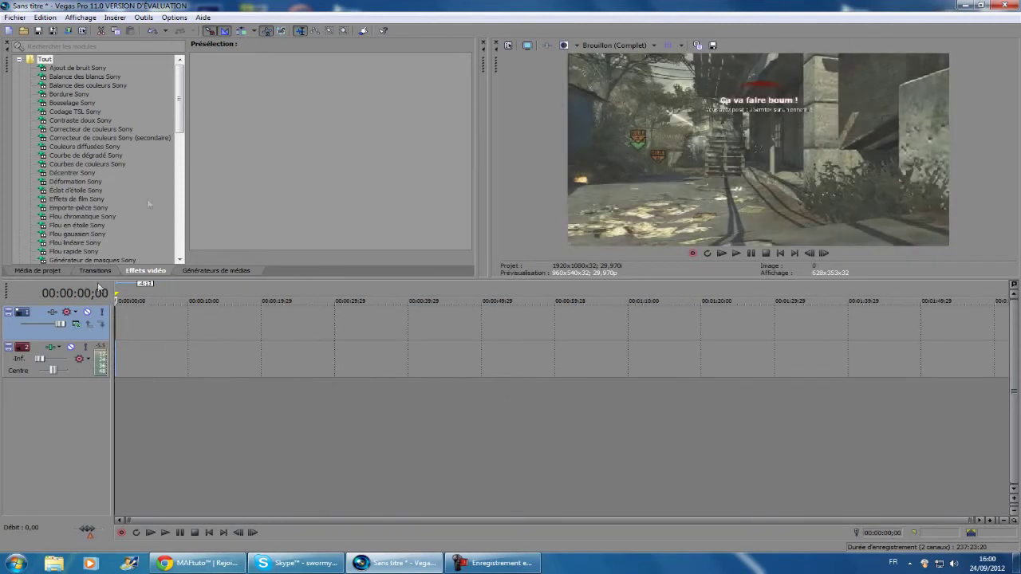
# Step: Open the render settings and choose JPEG under the image sequence formats
pyautogui.click(71, 31)
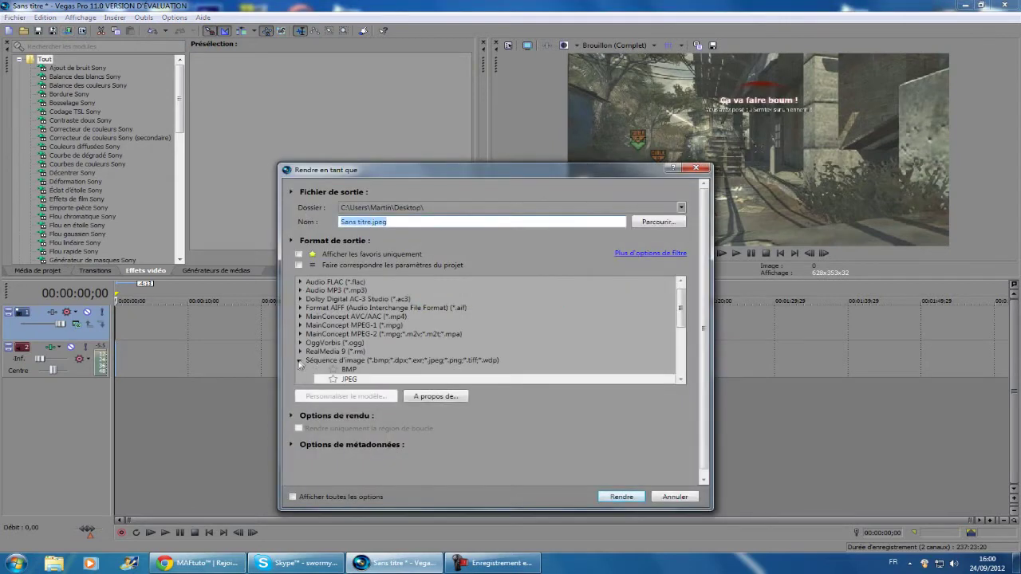
pyautogui.click(300, 360)
pyautogui.click(299, 361)
pyautogui.click(348, 379)
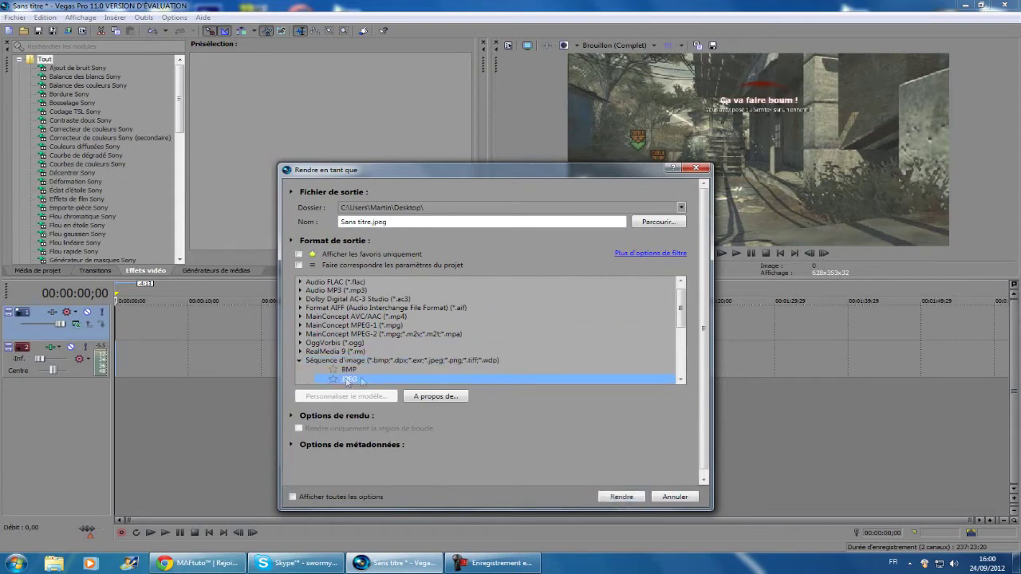
pyautogui.scroll(-1, 450, 339)
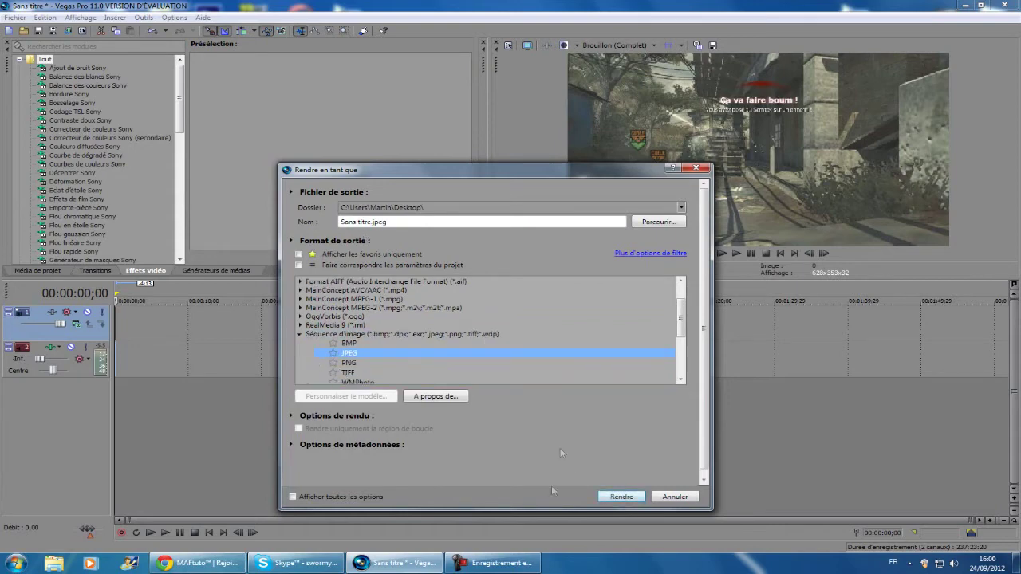
# Step: Set the output to "test tuto" on the desktop and try to render the JPEG image sequence
pyautogui.click(658, 222)
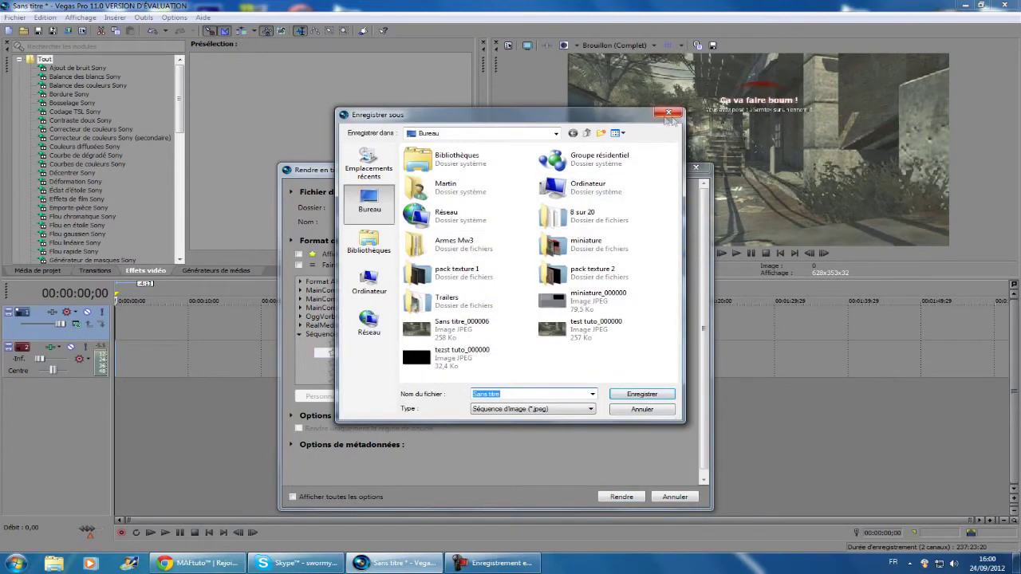
pyautogui.click(368, 241)
pyautogui.click(359, 213)
pyautogui.write('test tuto')
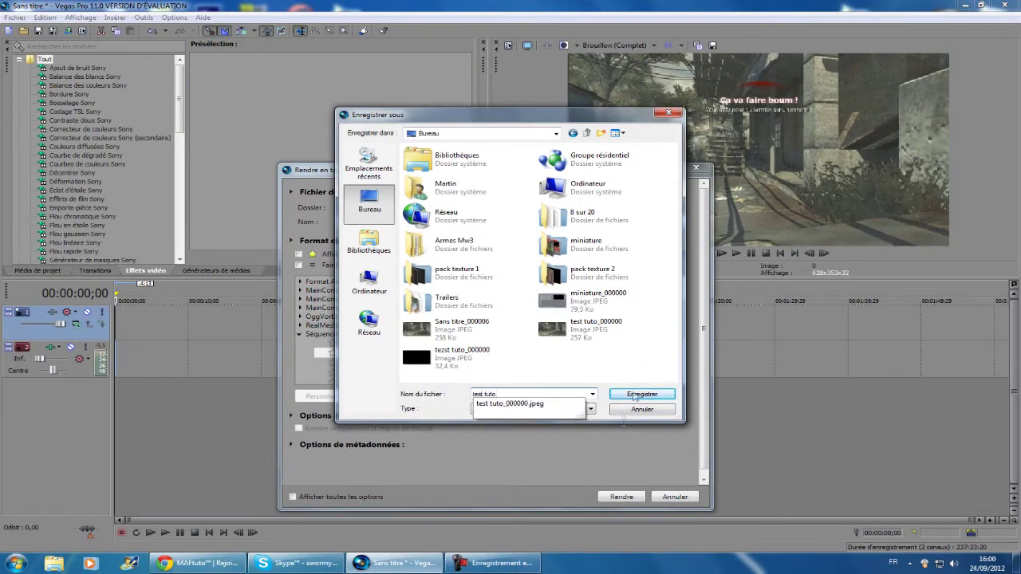
pyautogui.click(634, 396)
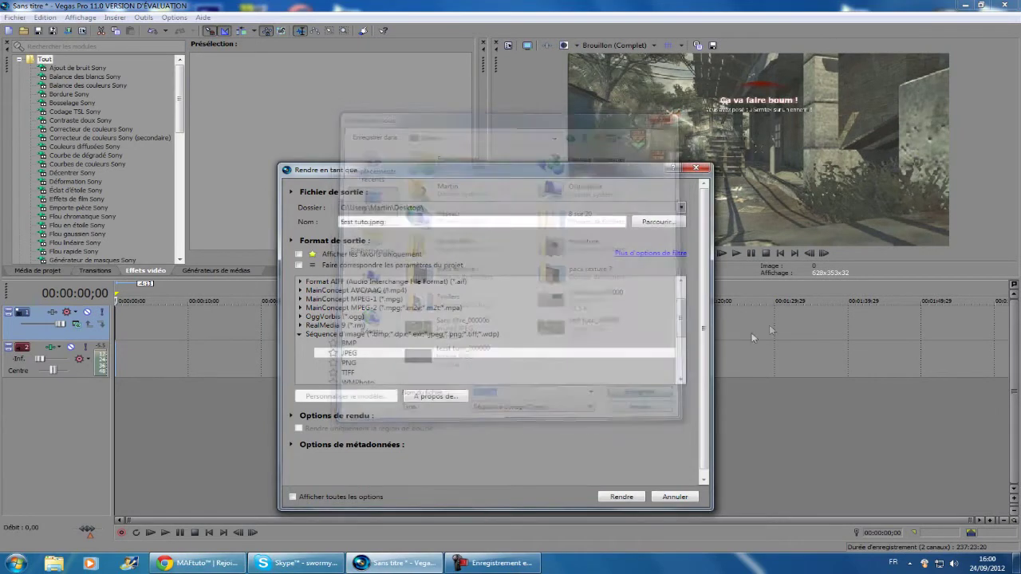
pyautogui.click(634, 494)
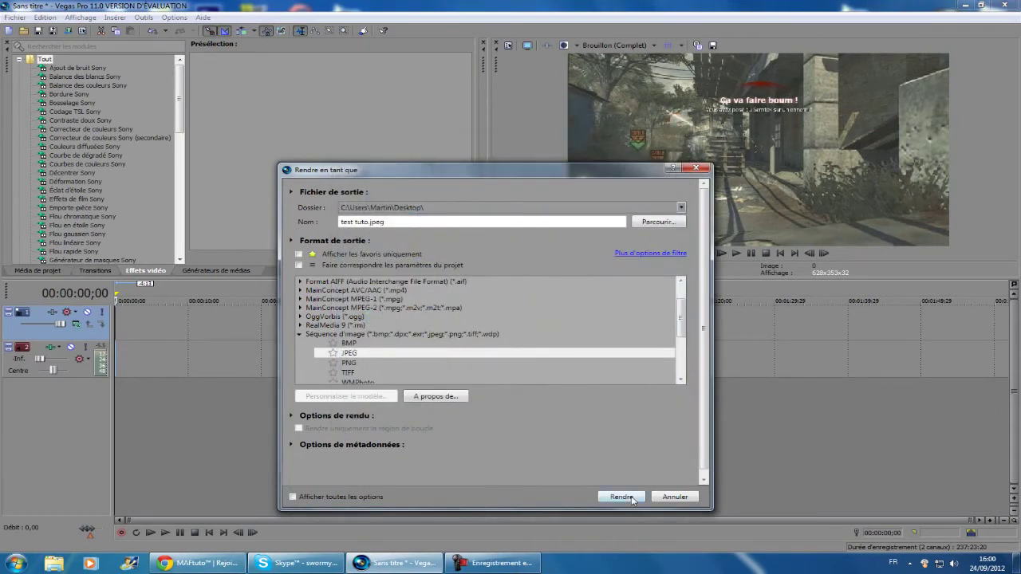
pyautogui.click(510, 220)
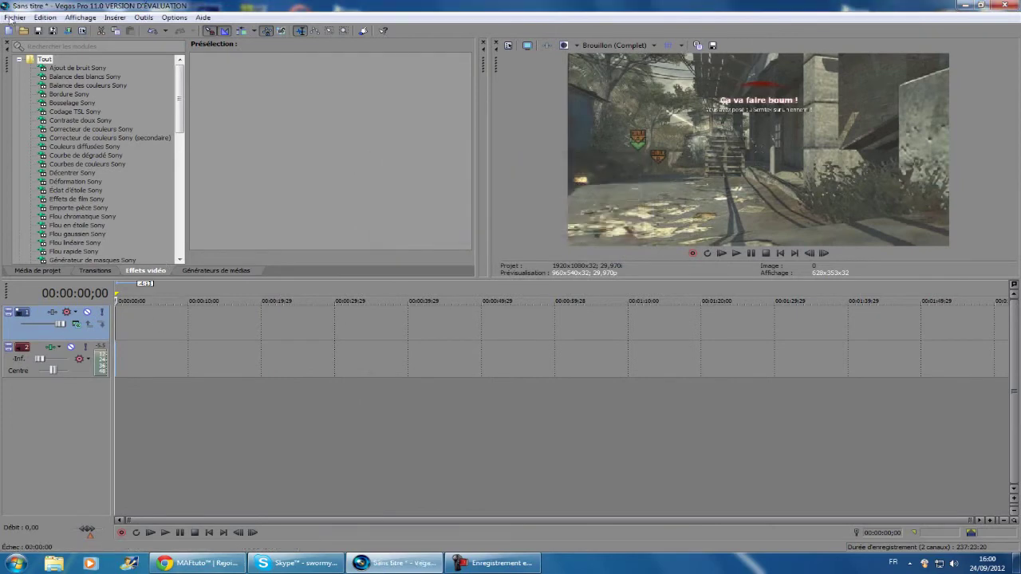
# Step: Reopen the render settings, name the JPEG output "test tuto" directly, and try the render again
pyautogui.click(68, 30)
pyautogui.click(345, 381)
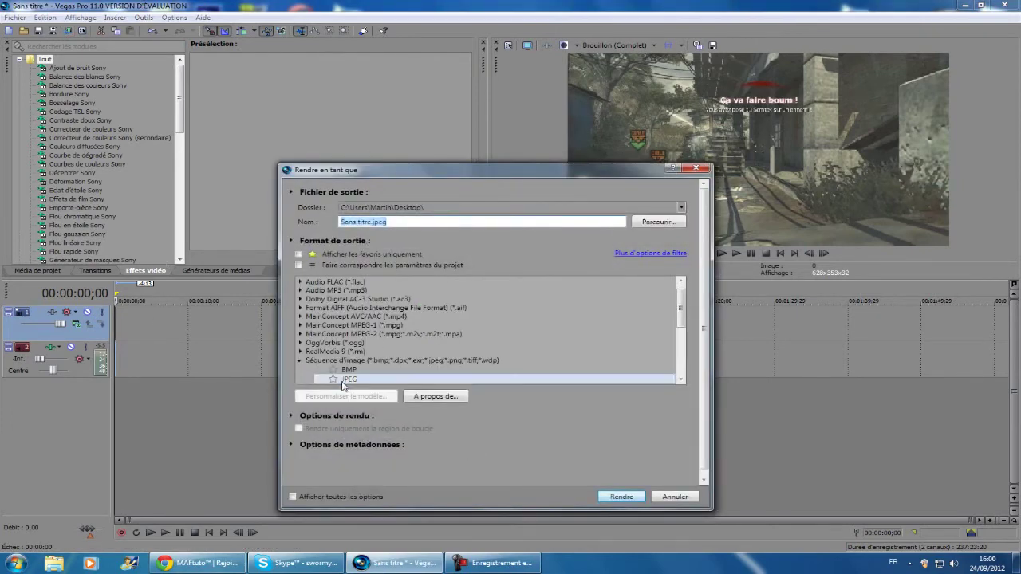
pyautogui.click(394, 222)
pyautogui.moveTo(393, 223); pyautogui.dragTo(260, 232)
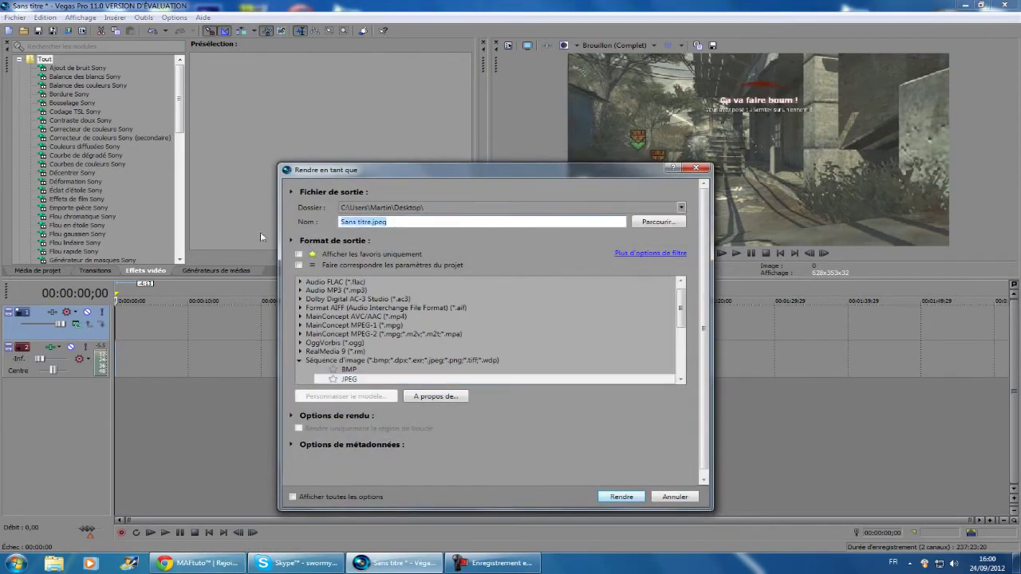
pyautogui.write('test tuto')
pyautogui.click(622, 496)
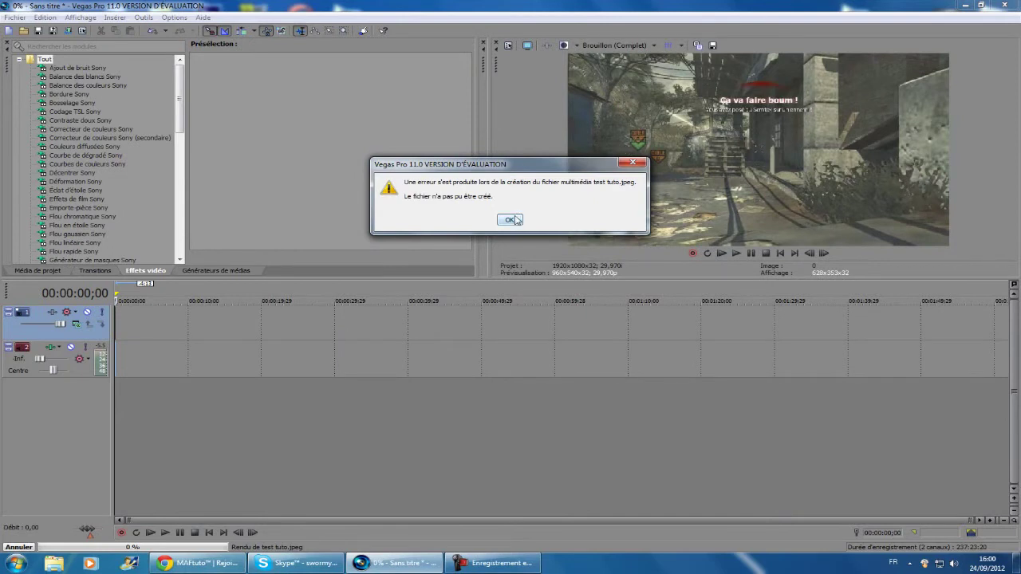
pyautogui.click(511, 220)
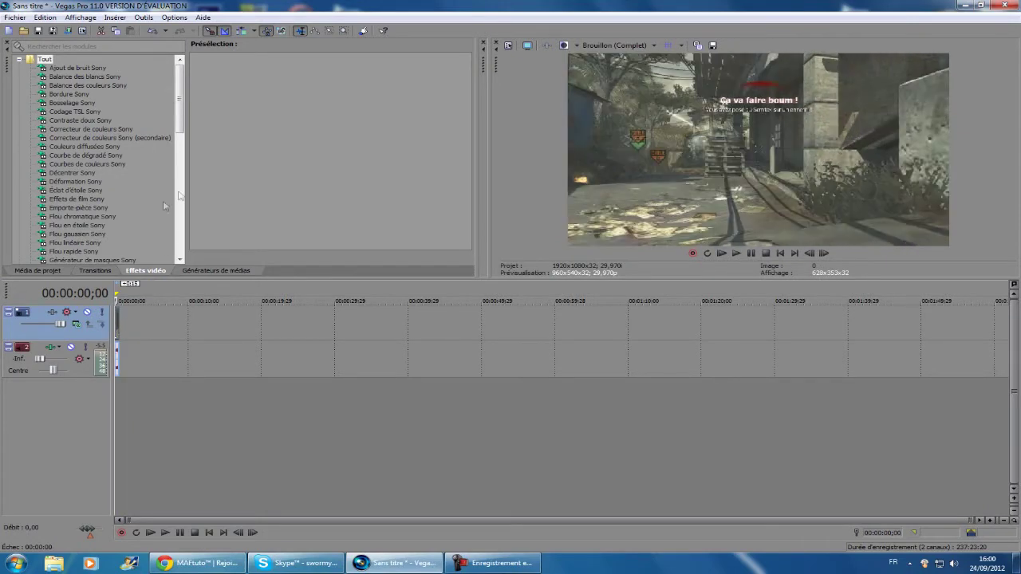
# Step: Try again to render the fragment to the desktop as a JPEG image sequence named "test tuto"
pyautogui.click(68, 31)
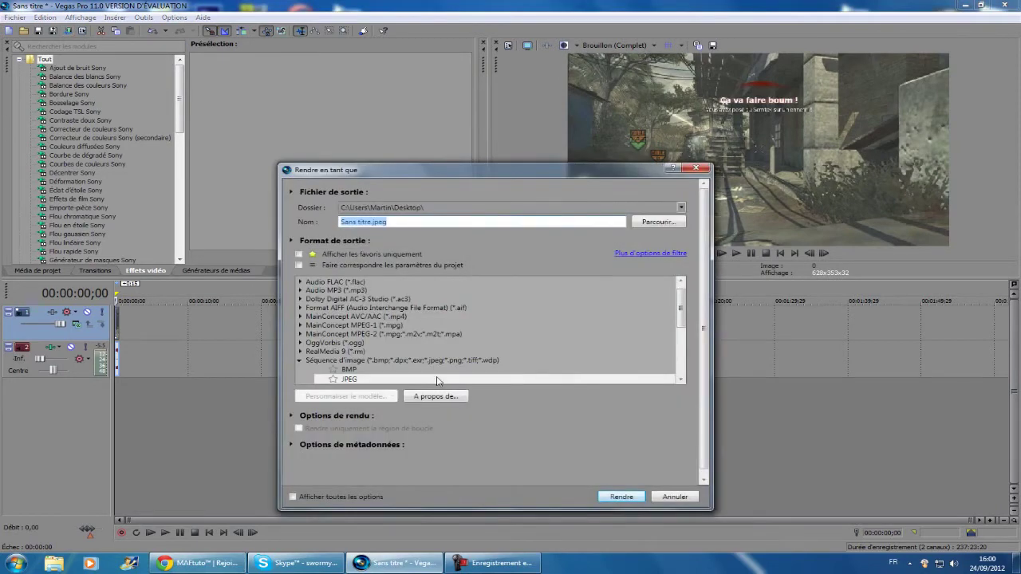
pyautogui.write('test tuto')
pyautogui.click(351, 380)
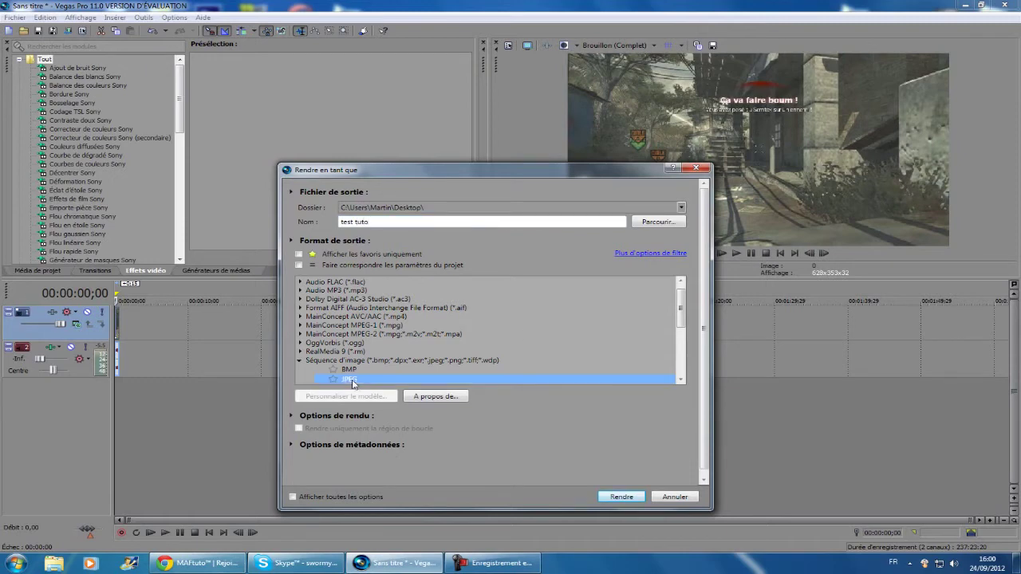
pyautogui.click(616, 499)
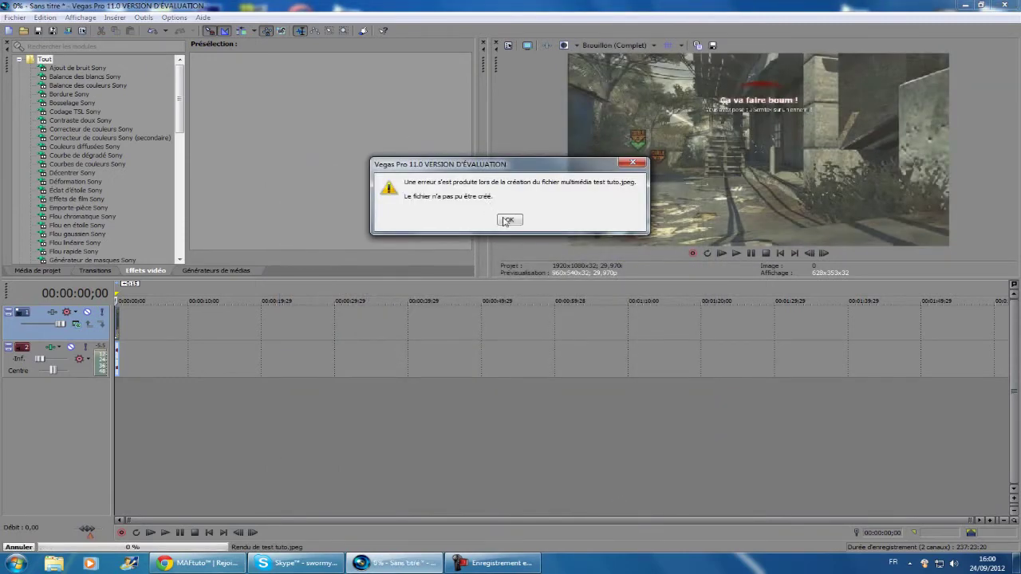
pyautogui.click(508, 221)
pyautogui.click(498, 563)
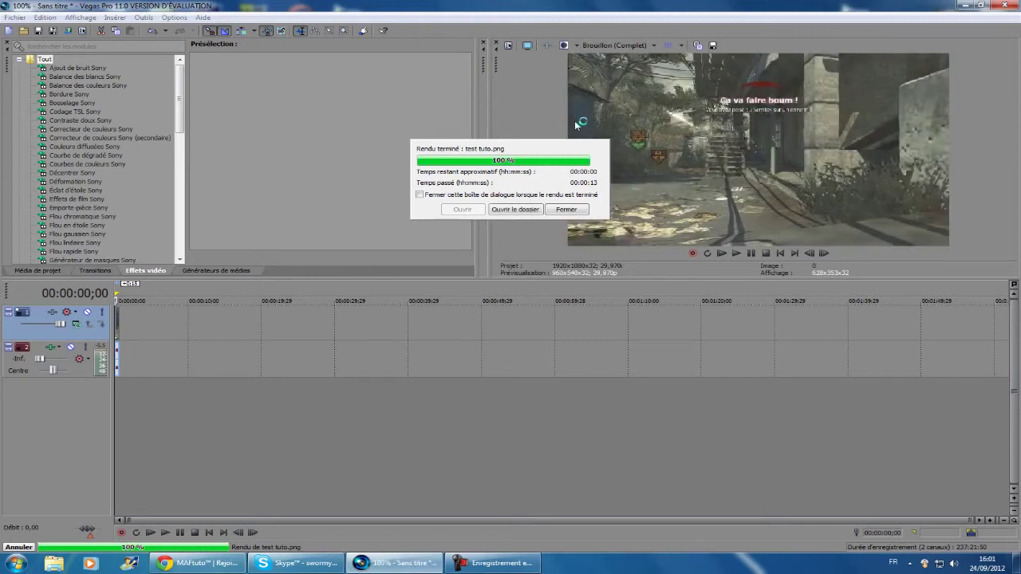
# Step: Close the finished PNG render's progress dialog and minimize the editor to reveal the desktop
pyautogui.click(565, 209)
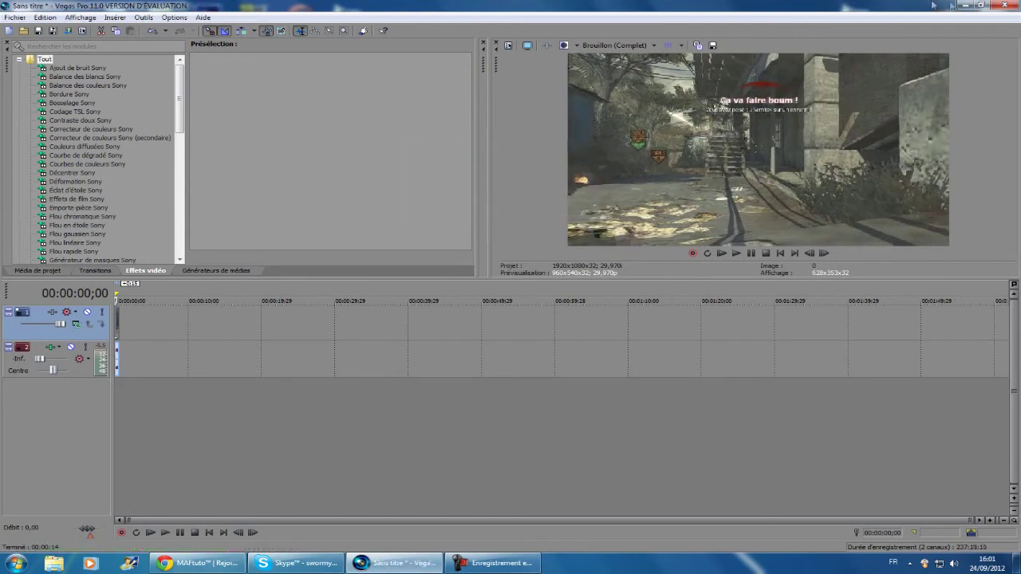
pyautogui.click(978, 5)
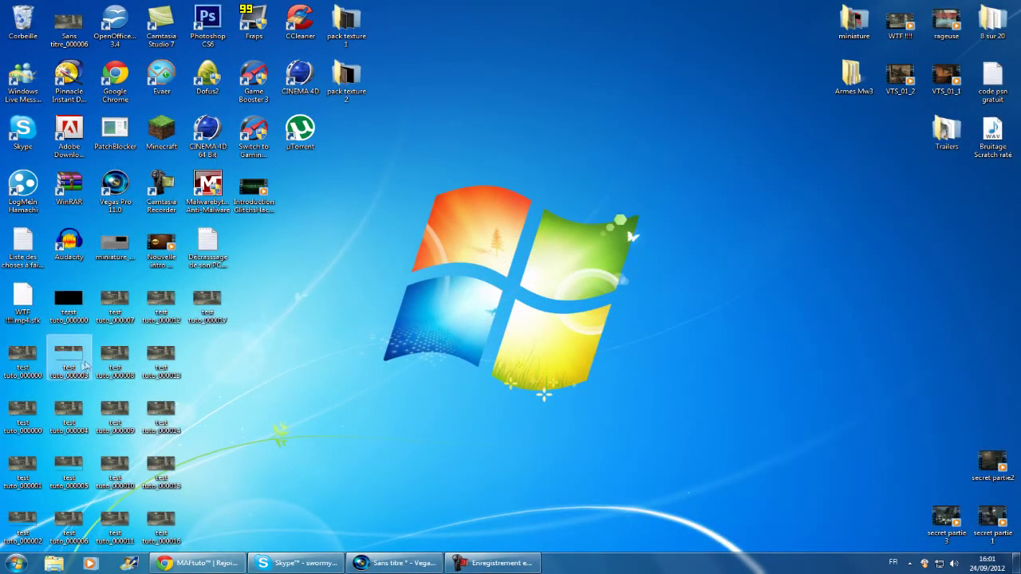
pyautogui.moveTo(240, 546); pyautogui.dragTo(96, 291)
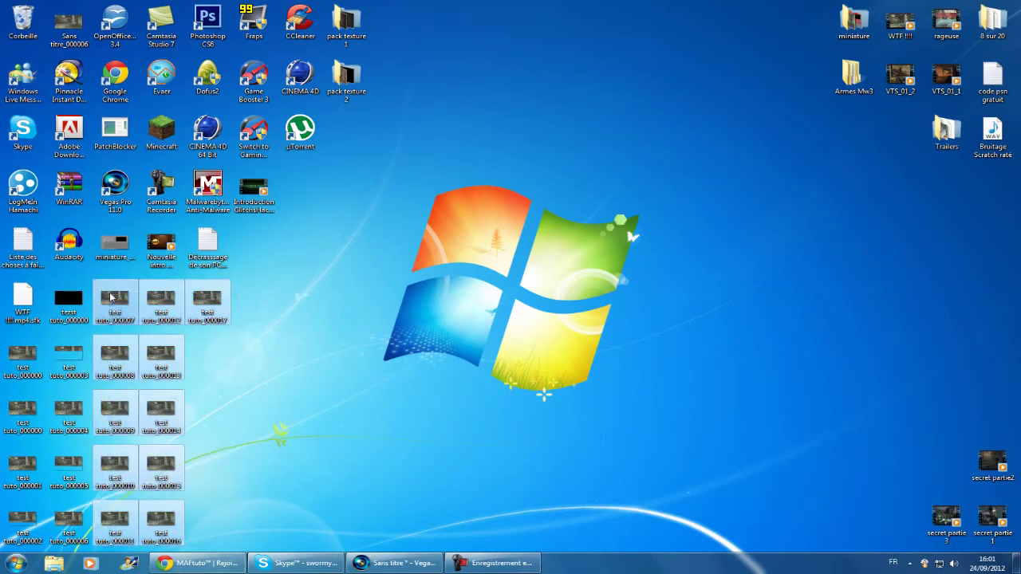
pyautogui.rightClick(96, 291)
pyautogui.click(319, 257)
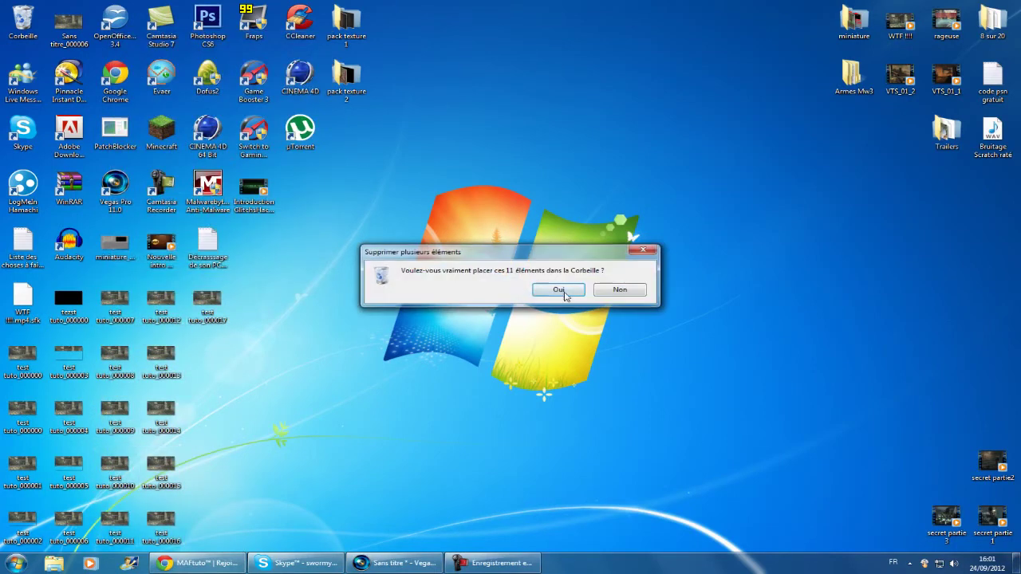
pyautogui.click(619, 292)
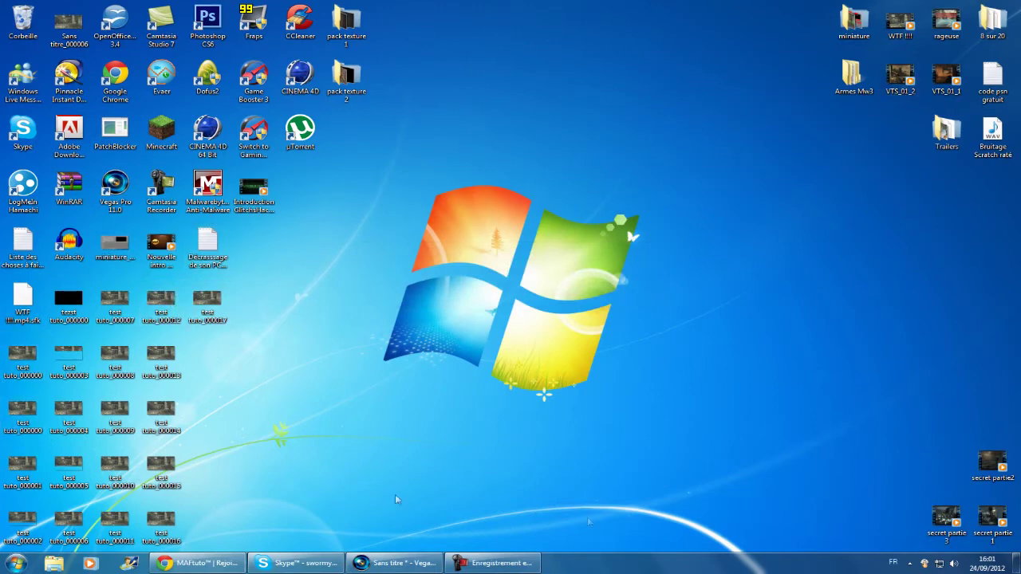
# Step: Open the rendered image test tuto_000000 from the desktop and page through the frames of the sequence in the photo viewer
pyautogui.doubleClick(22, 356)
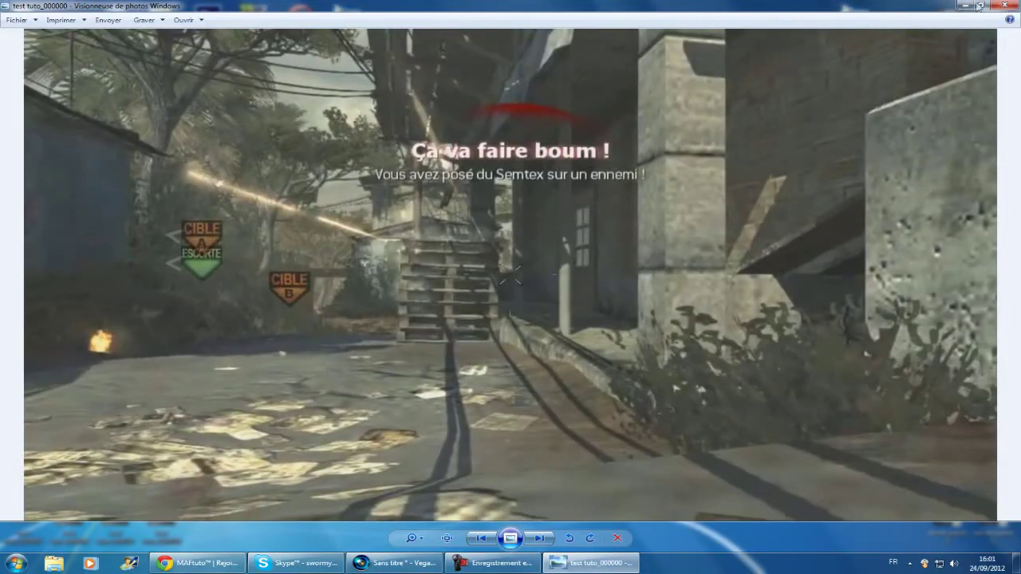
pyautogui.click(1005, 5)
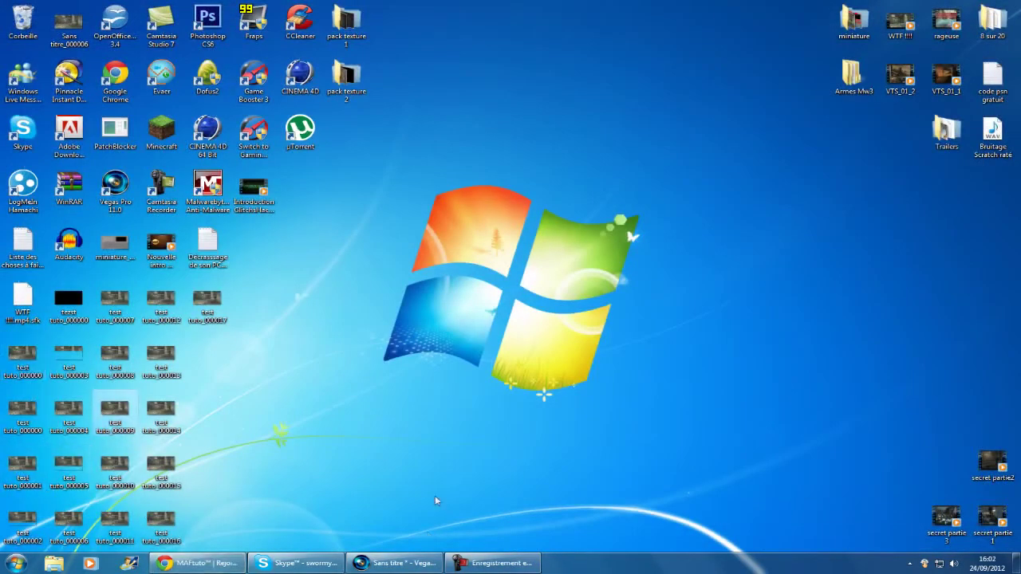
pyautogui.press('Return')
pyautogui.click(538, 538)
pyautogui.click(538, 538)
pyautogui.click(538, 538)
pyautogui.click(538, 538)
pyautogui.click(538, 539)
pyautogui.click(538, 538)
pyautogui.click(538, 538)
pyautogui.click(538, 538)
pyautogui.click(538, 538)
pyautogui.click(538, 538)
pyautogui.click(538, 538)
pyautogui.click(538, 538)
pyautogui.click(538, 539)
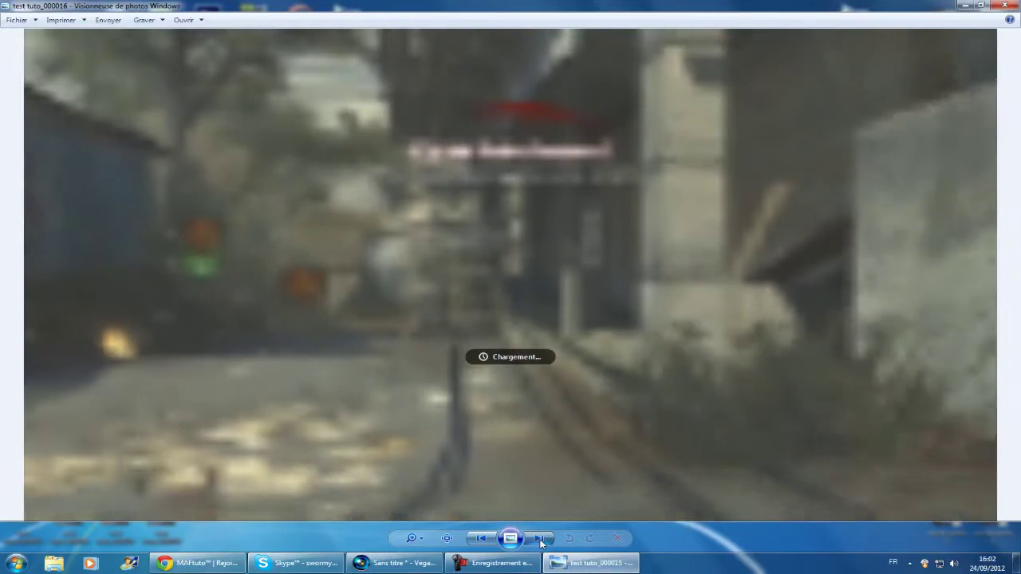
pyautogui.click(539, 538)
pyautogui.click(538, 538)
pyautogui.click(538, 538)
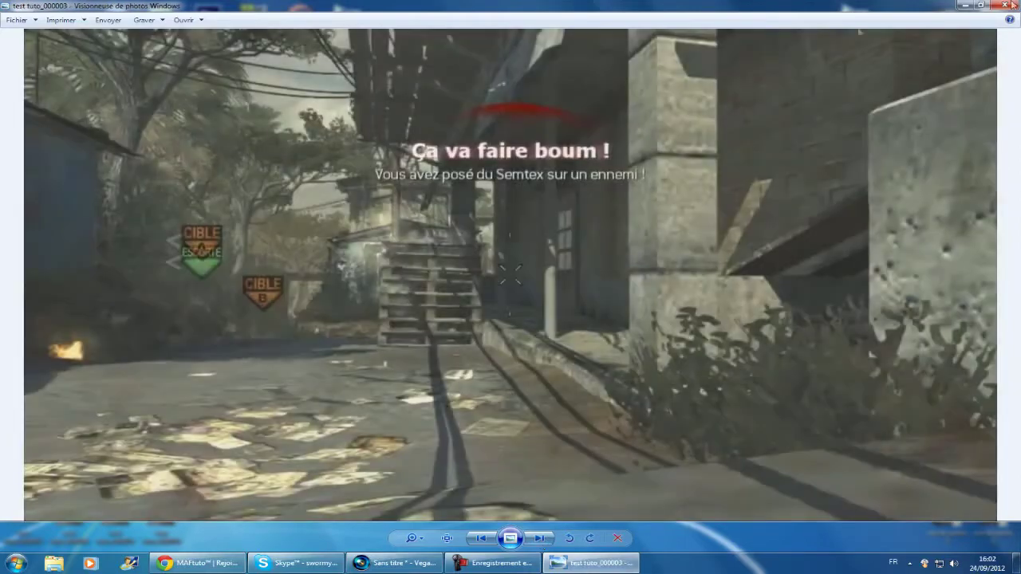
pyautogui.click(1011, 5)
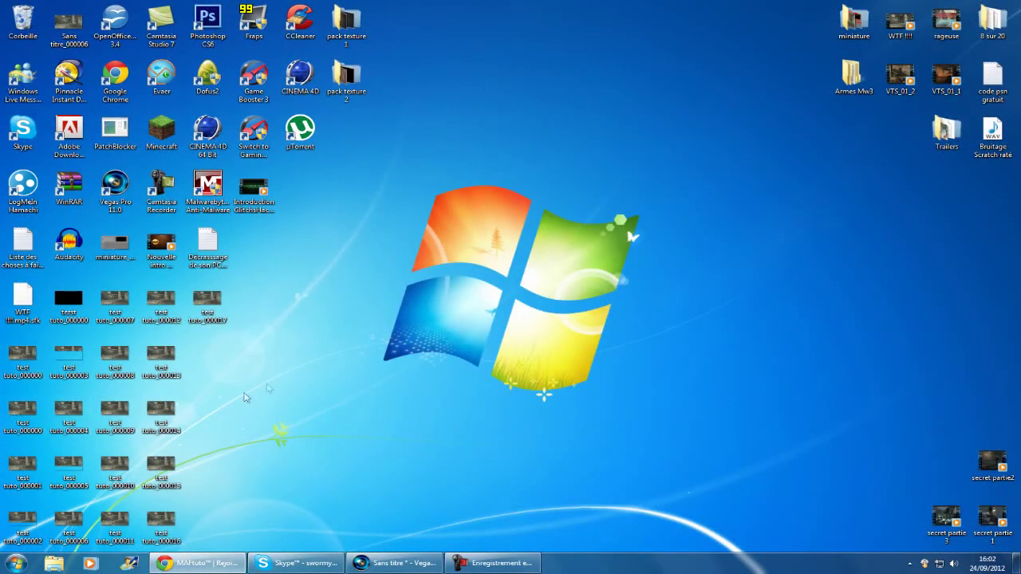
pyautogui.doubleClick(22, 359)
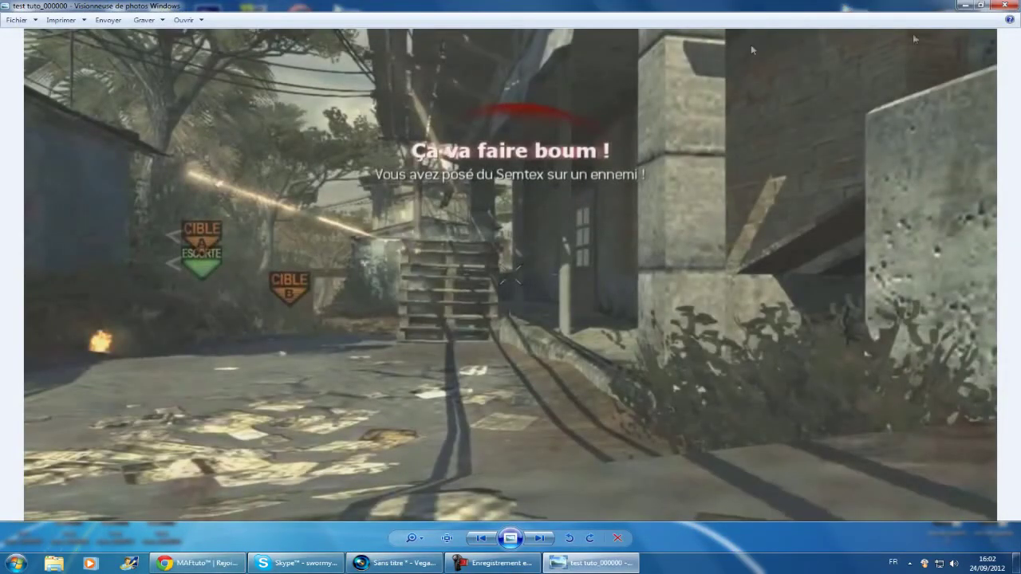
pyautogui.click(1007, 5)
# Step: Delete the rendered frames test tuto_000007 through test tuto_000017 from the desktop
pyautogui.moveTo(257, 318); pyautogui.dragTo(108, 520)
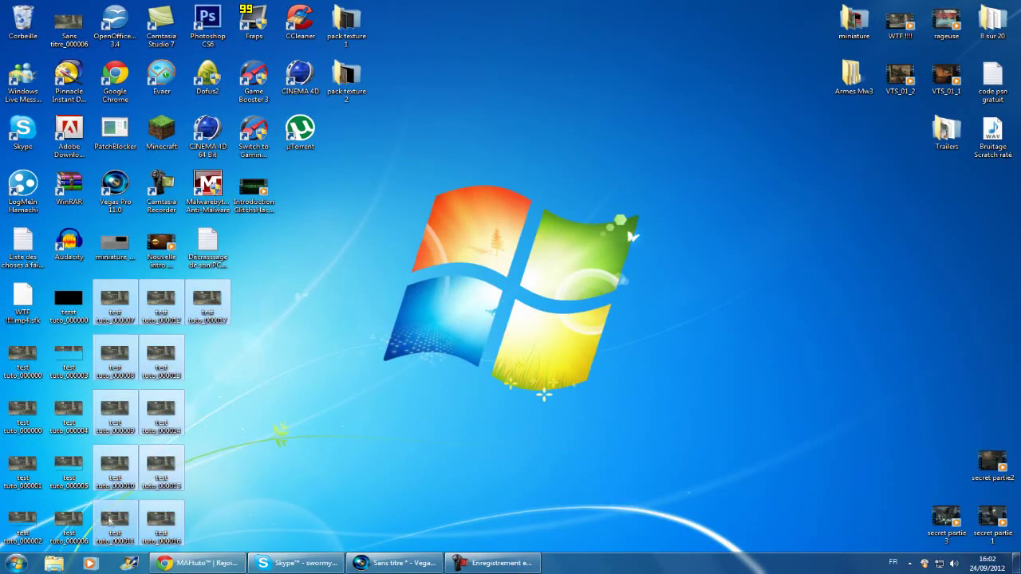
pyautogui.rightClick(109, 519)
pyautogui.click(163, 482)
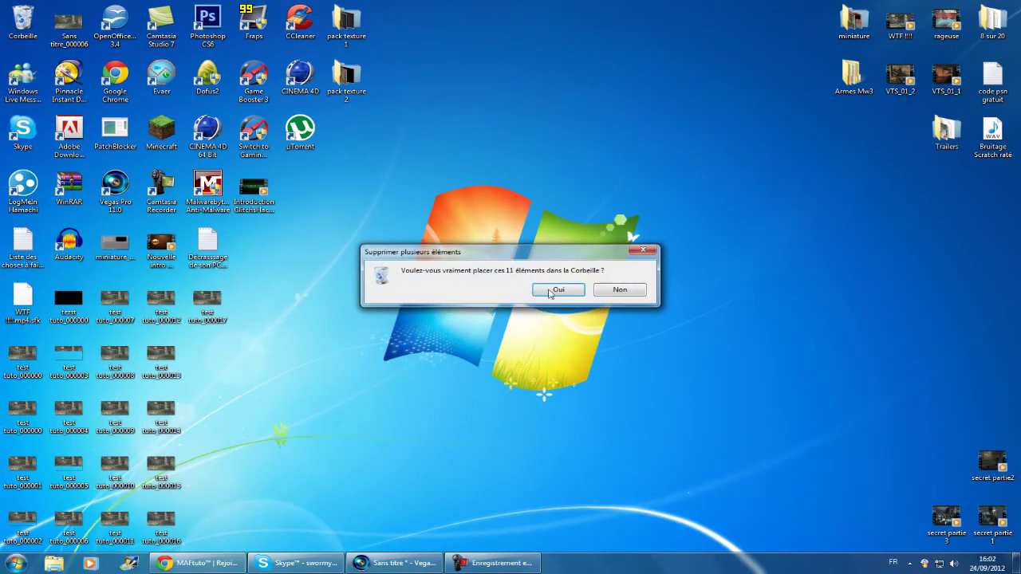
pyautogui.click(557, 291)
# Step: View the example thumbnails "tuto 1" and "miniature semtex wtf" in the miniature folder, and close the folder
pyautogui.doubleClick(853, 24)
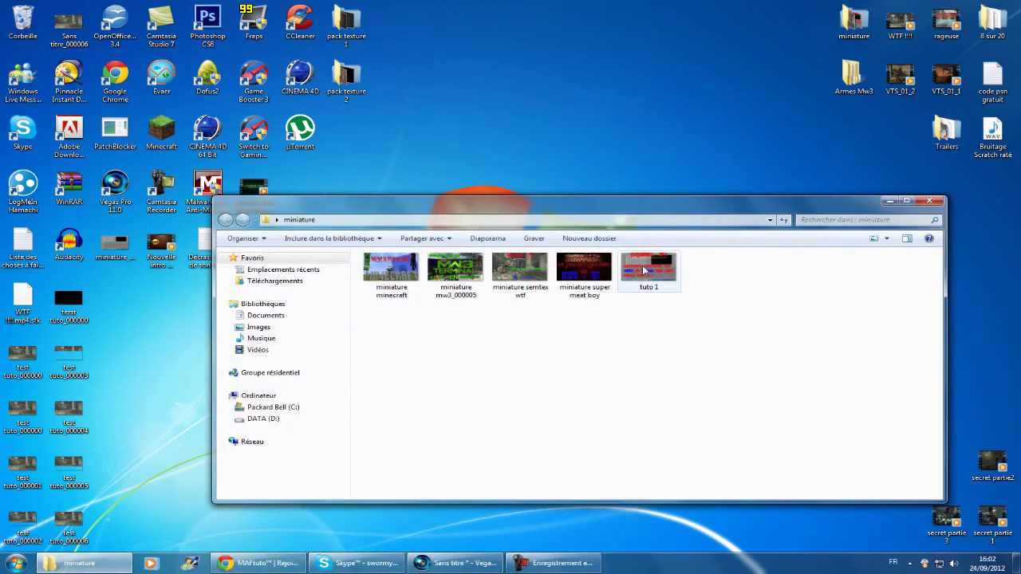
pyautogui.doubleClick(646, 268)
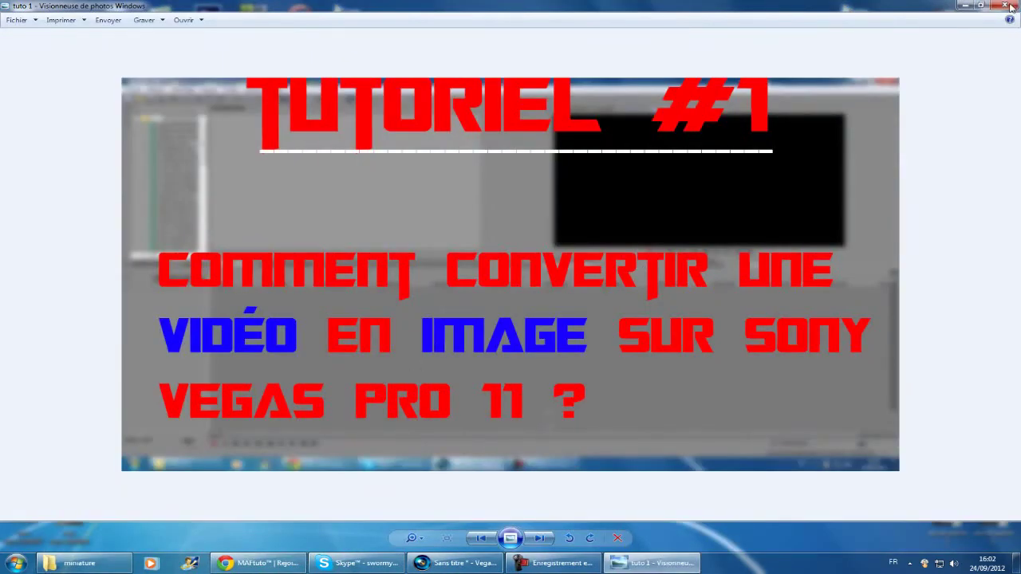
pyautogui.hotkey('alt', 'F4')
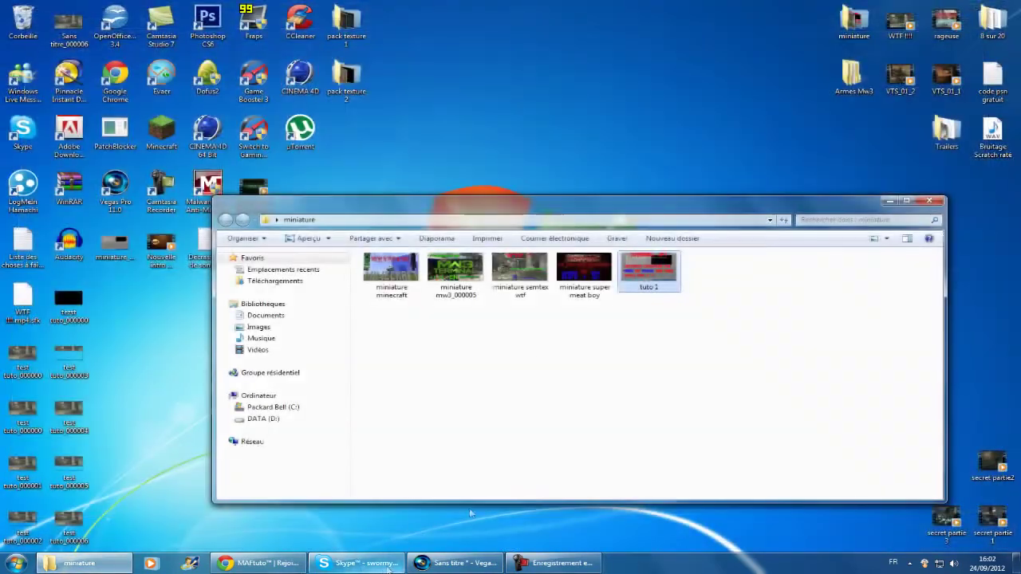
pyautogui.doubleClick(525, 274)
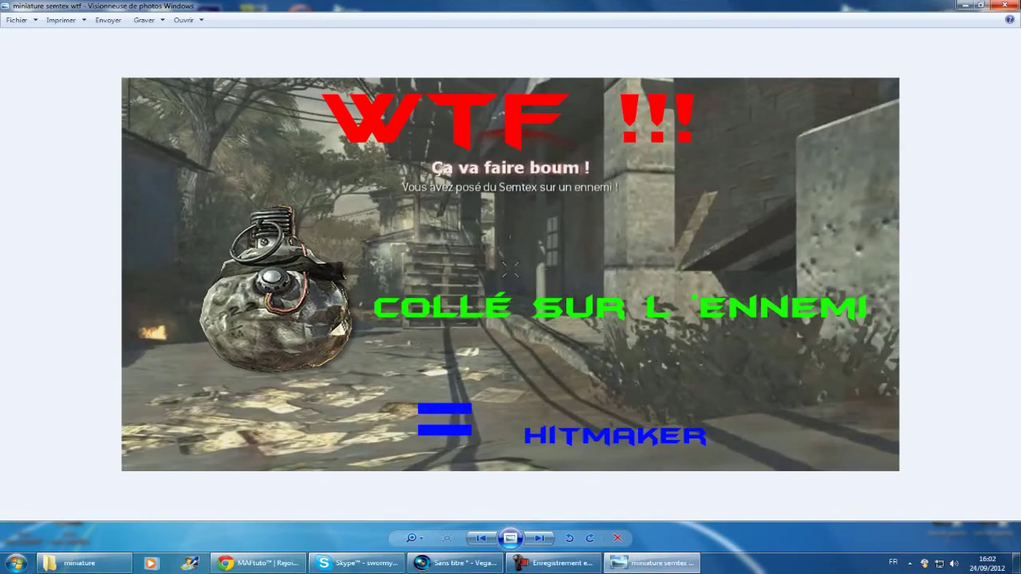
pyautogui.click(1006, 6)
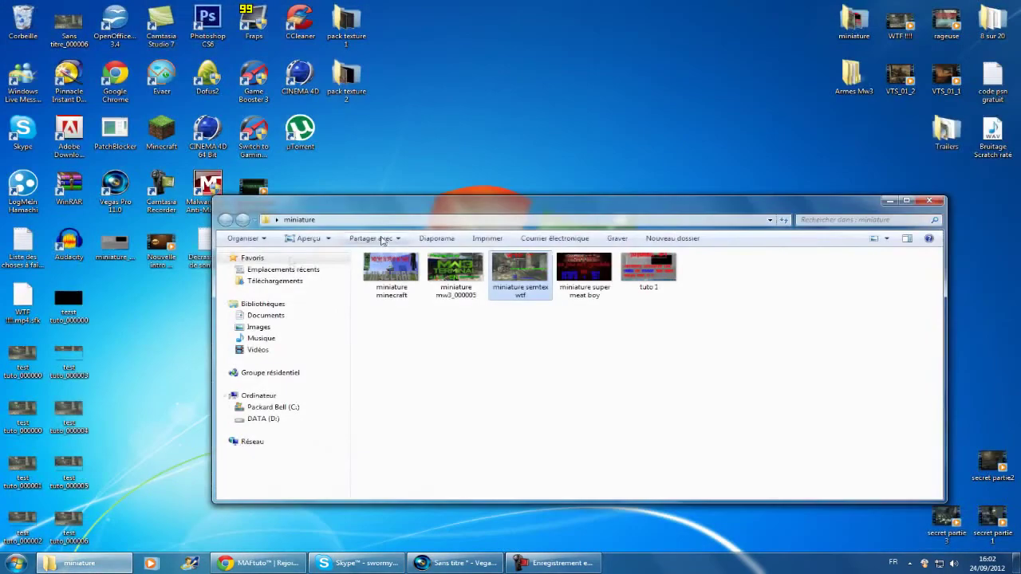
pyautogui.click(938, 201)
# Step: Delete the desktop frames in the lower rows: the second test tuto_000000, 000001, 000002, 000004, 000005 and 000006
pyautogui.moveTo(102, 546); pyautogui.dragTo(10, 402)
pyautogui.rightClick(11, 408)
pyautogui.click(63, 369)
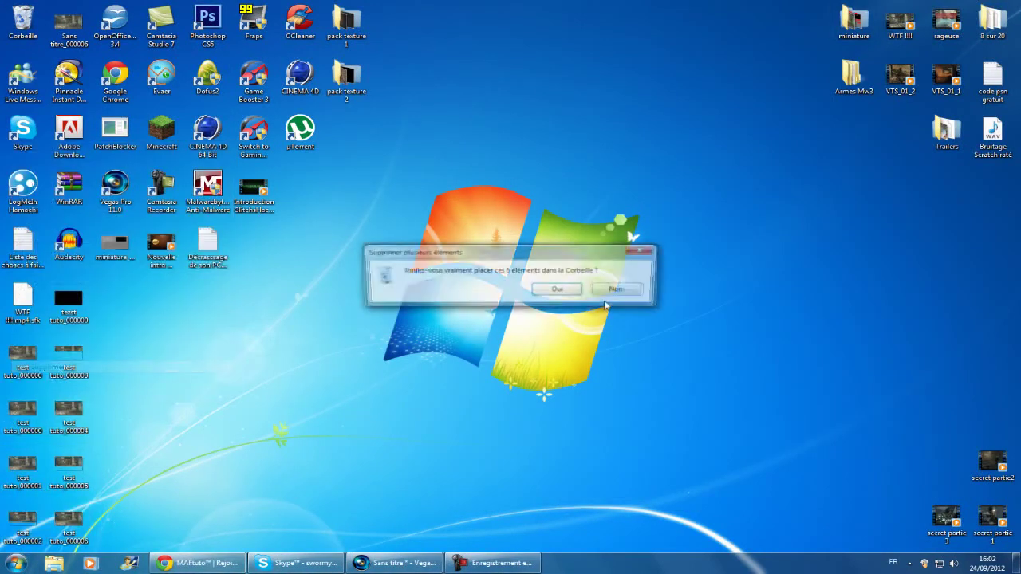
pyautogui.click(568, 290)
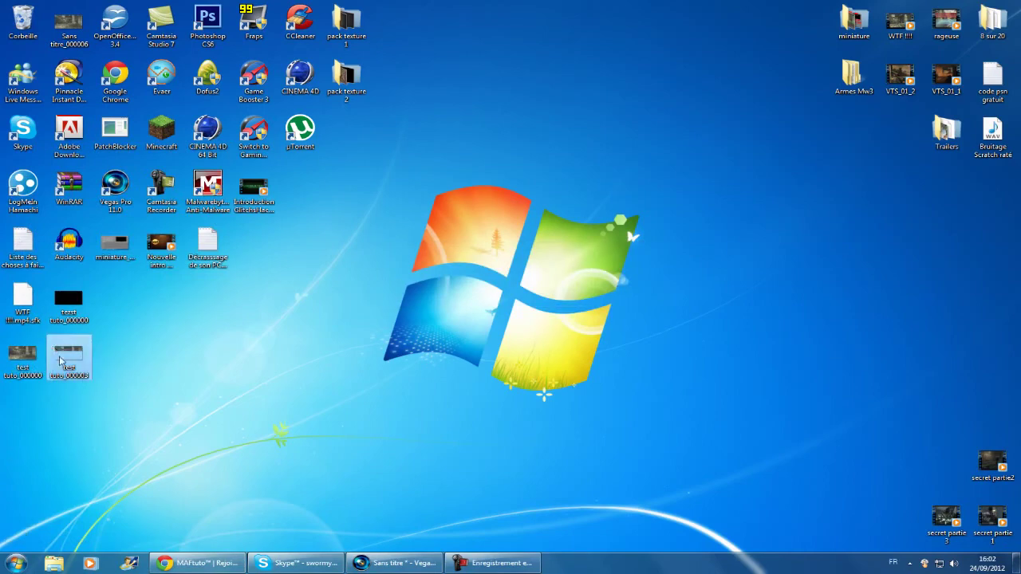
# Step: Delete the frame test tuto_000003 from the desktop
pyautogui.rightClick(60, 361)
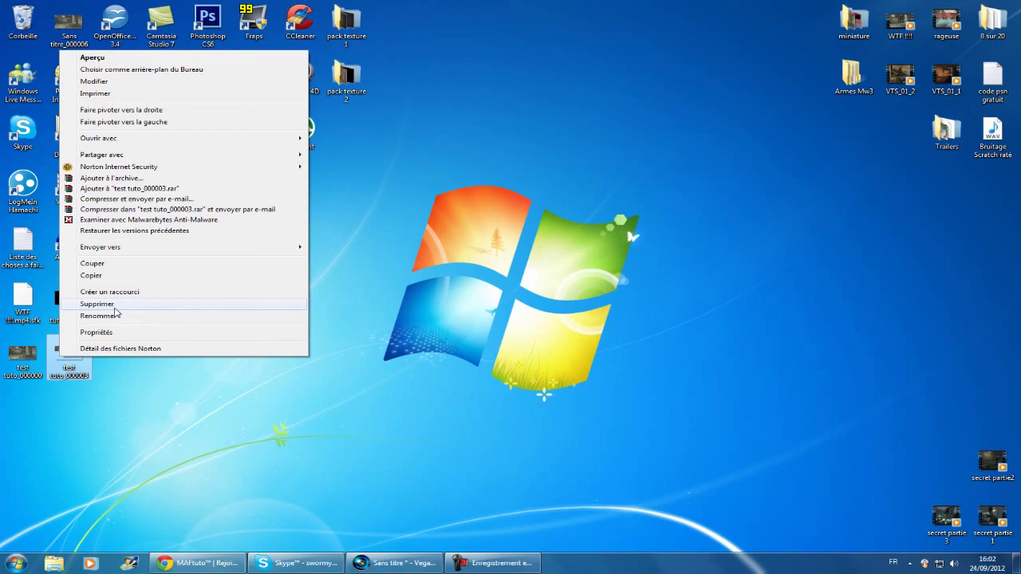
pyautogui.click(114, 306)
pyautogui.click(560, 312)
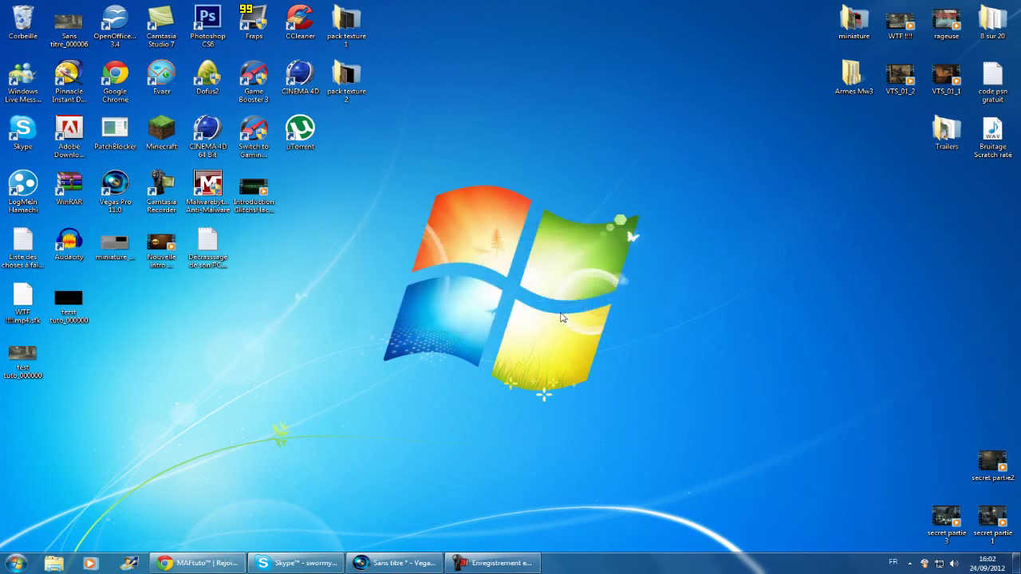
pyautogui.moveTo(510, 561)
pyautogui.click(510, 561)
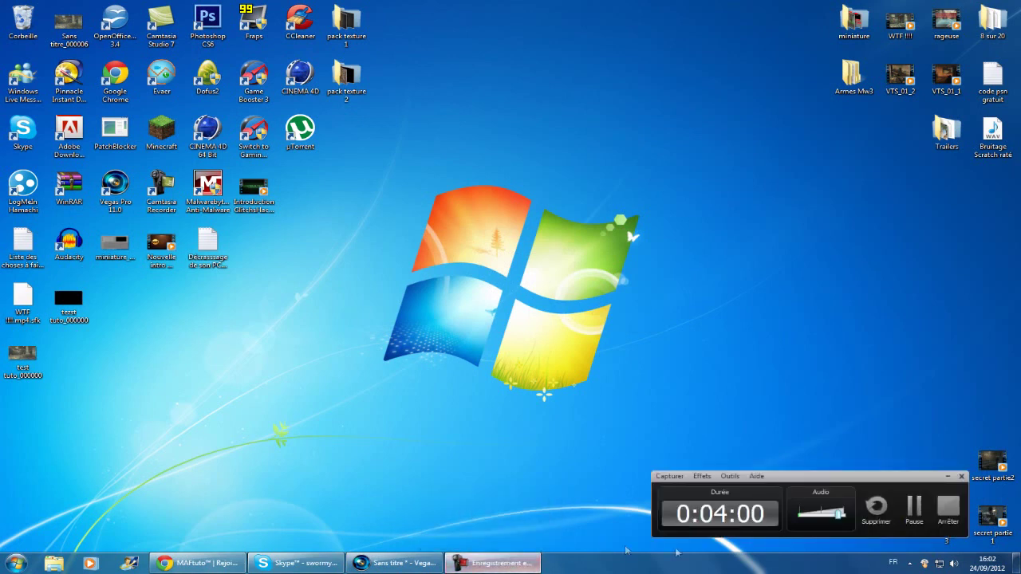